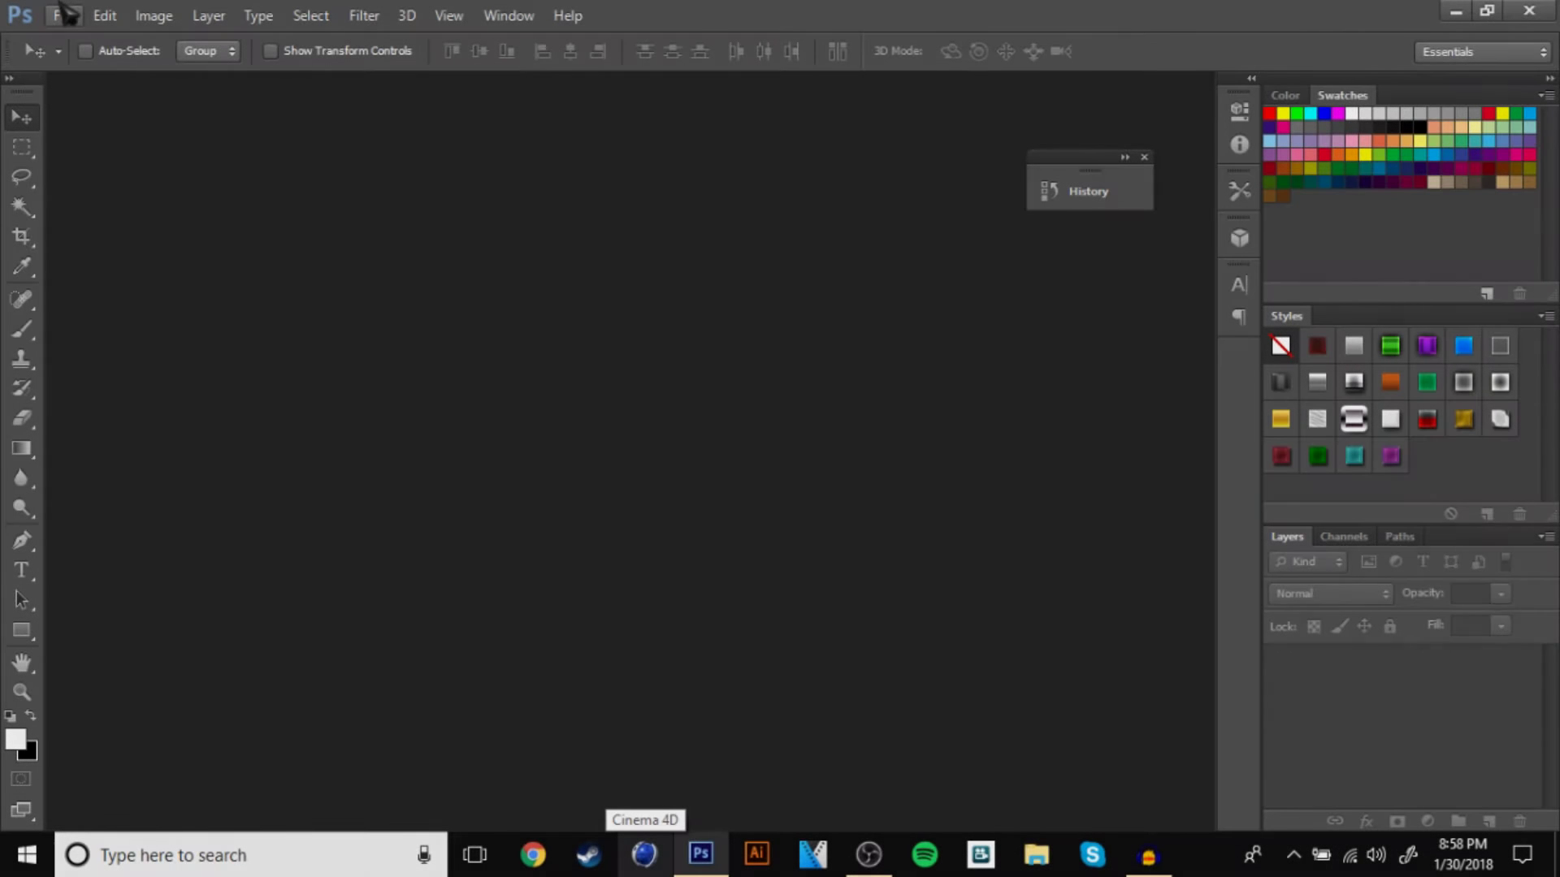
Create Untitled-1 at 1280 × 720 px, 72 ppi, RGB, with a black Background layer
click(65, 15)
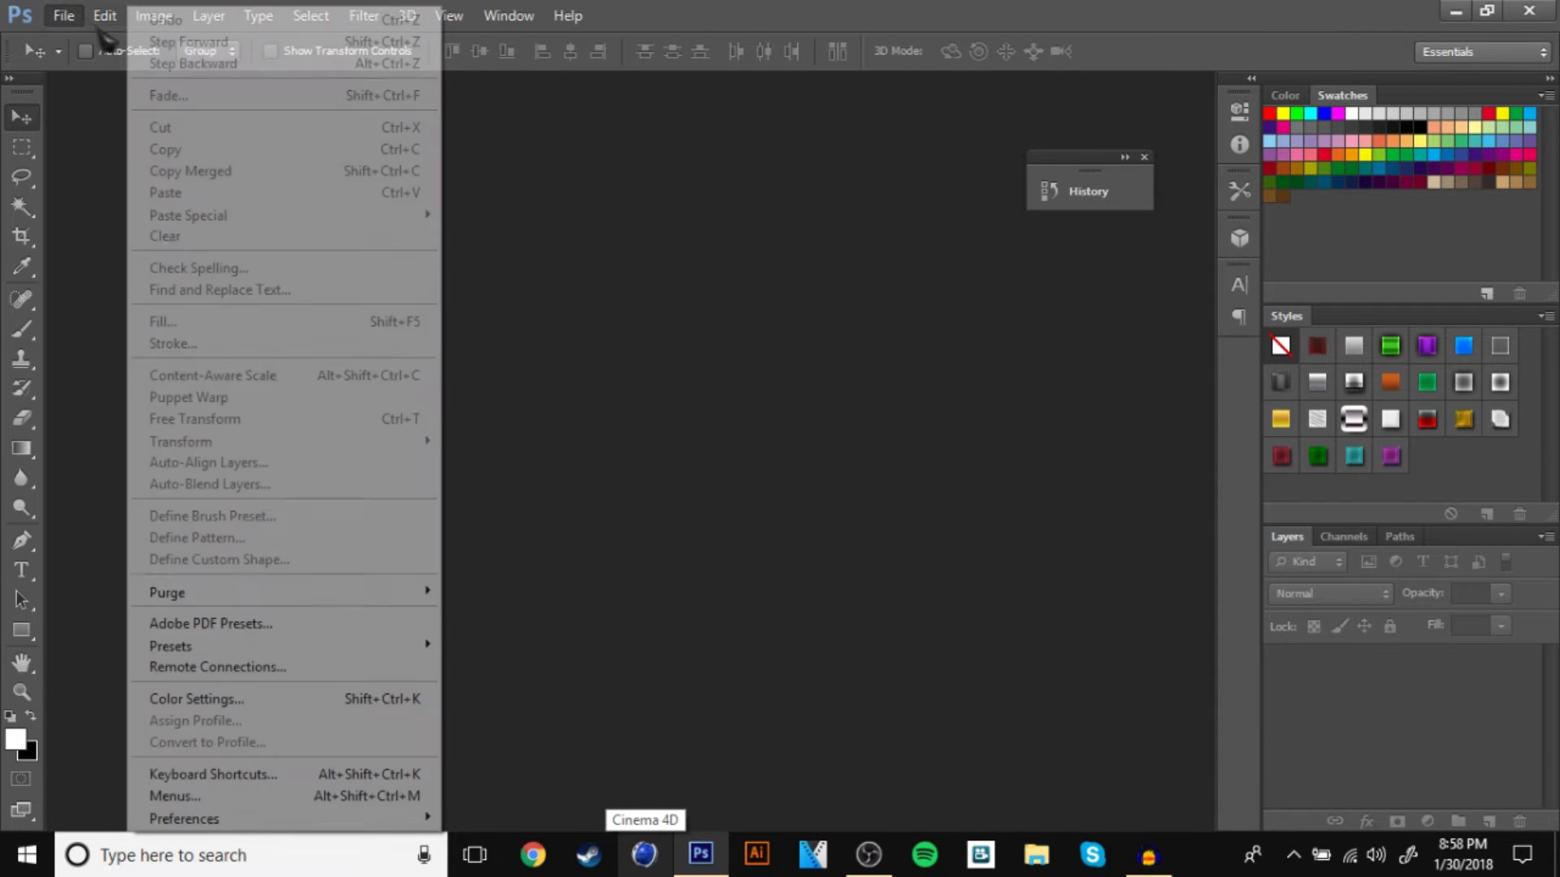
click(97, 31)
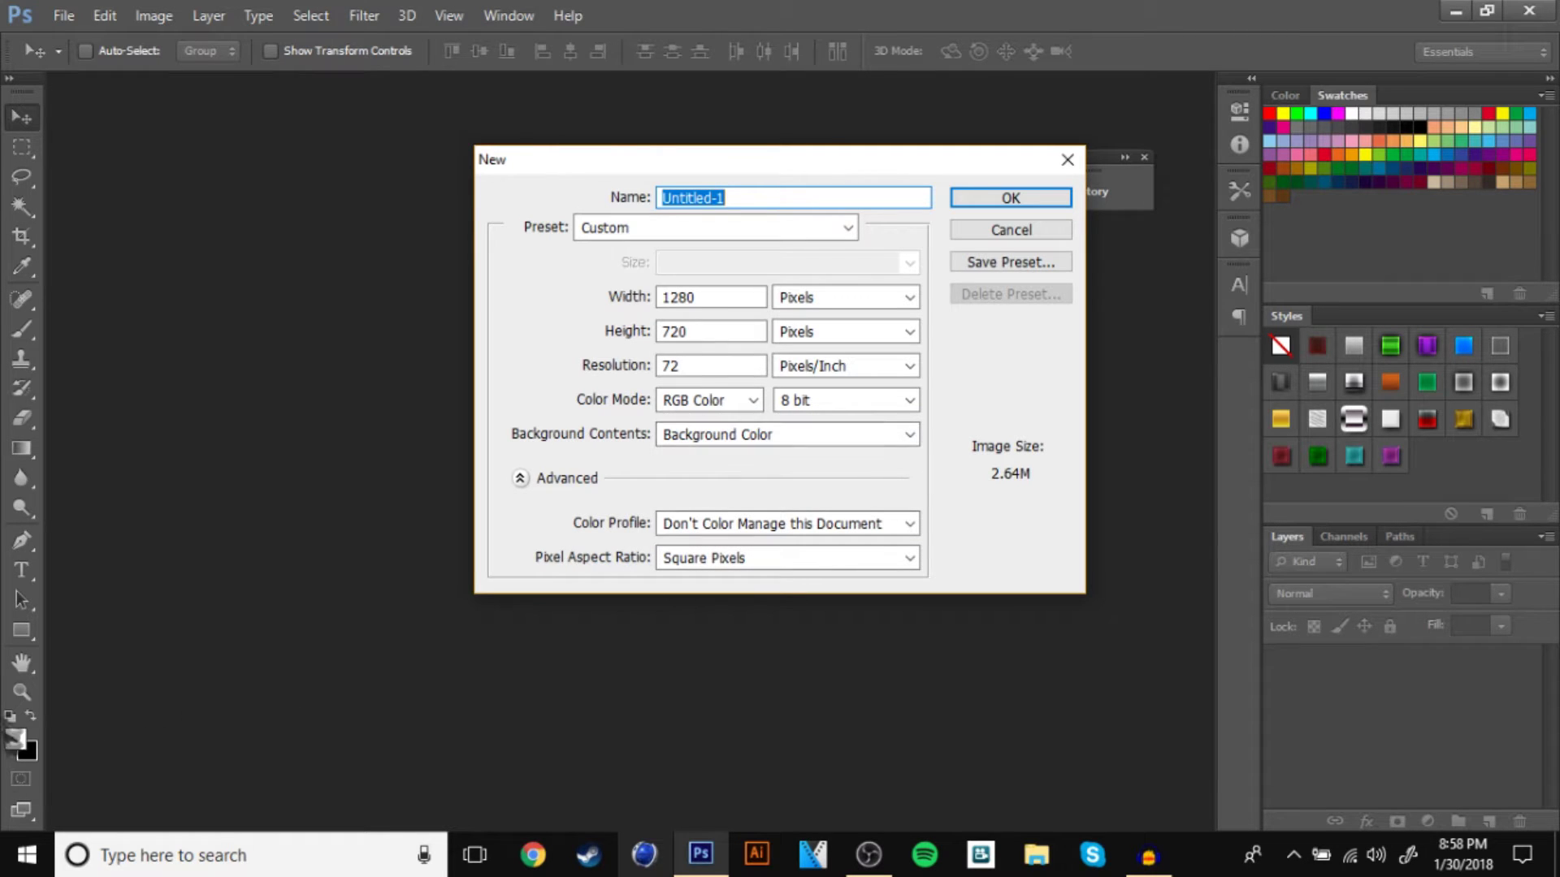
click(1000, 199)
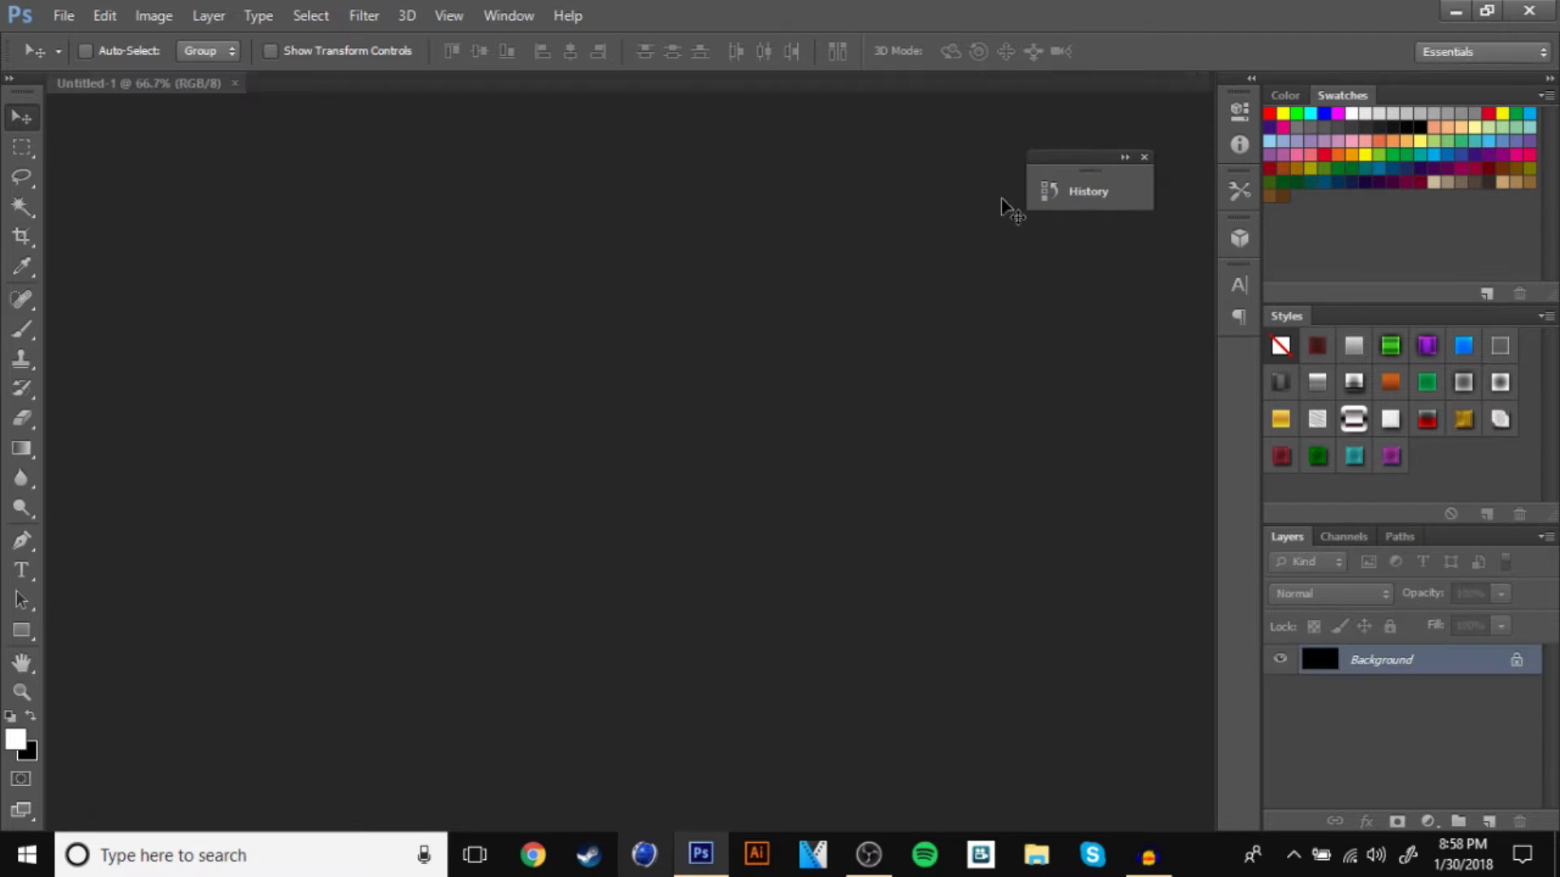
Type and commit the word BRIGHT in Gotham Bold 293 pt with Sharp anti-aliasing
key(ctrl+0)
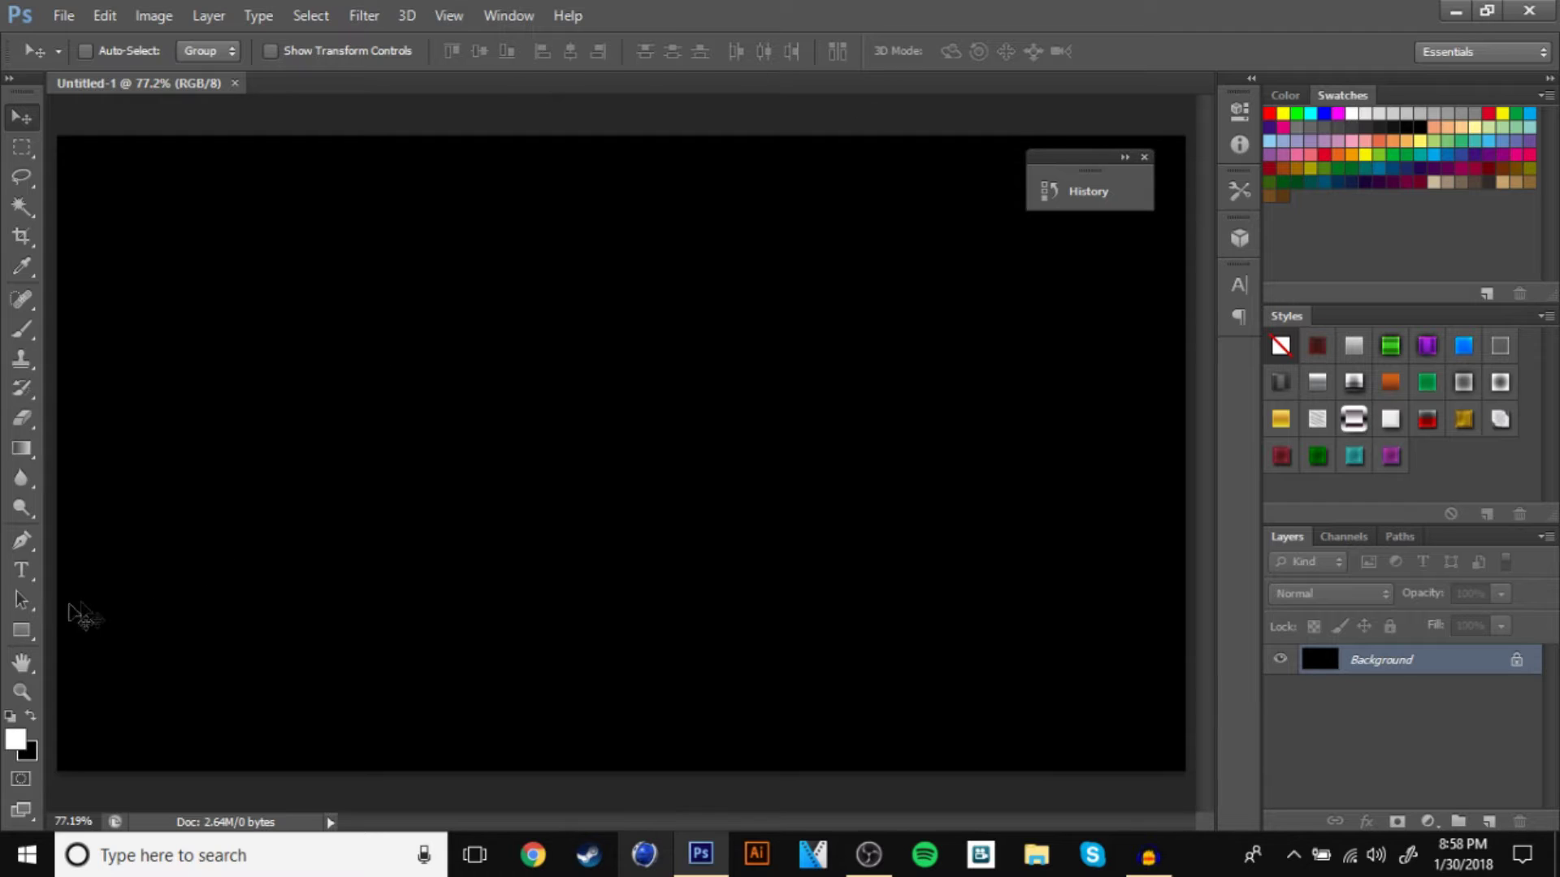
click(29, 572)
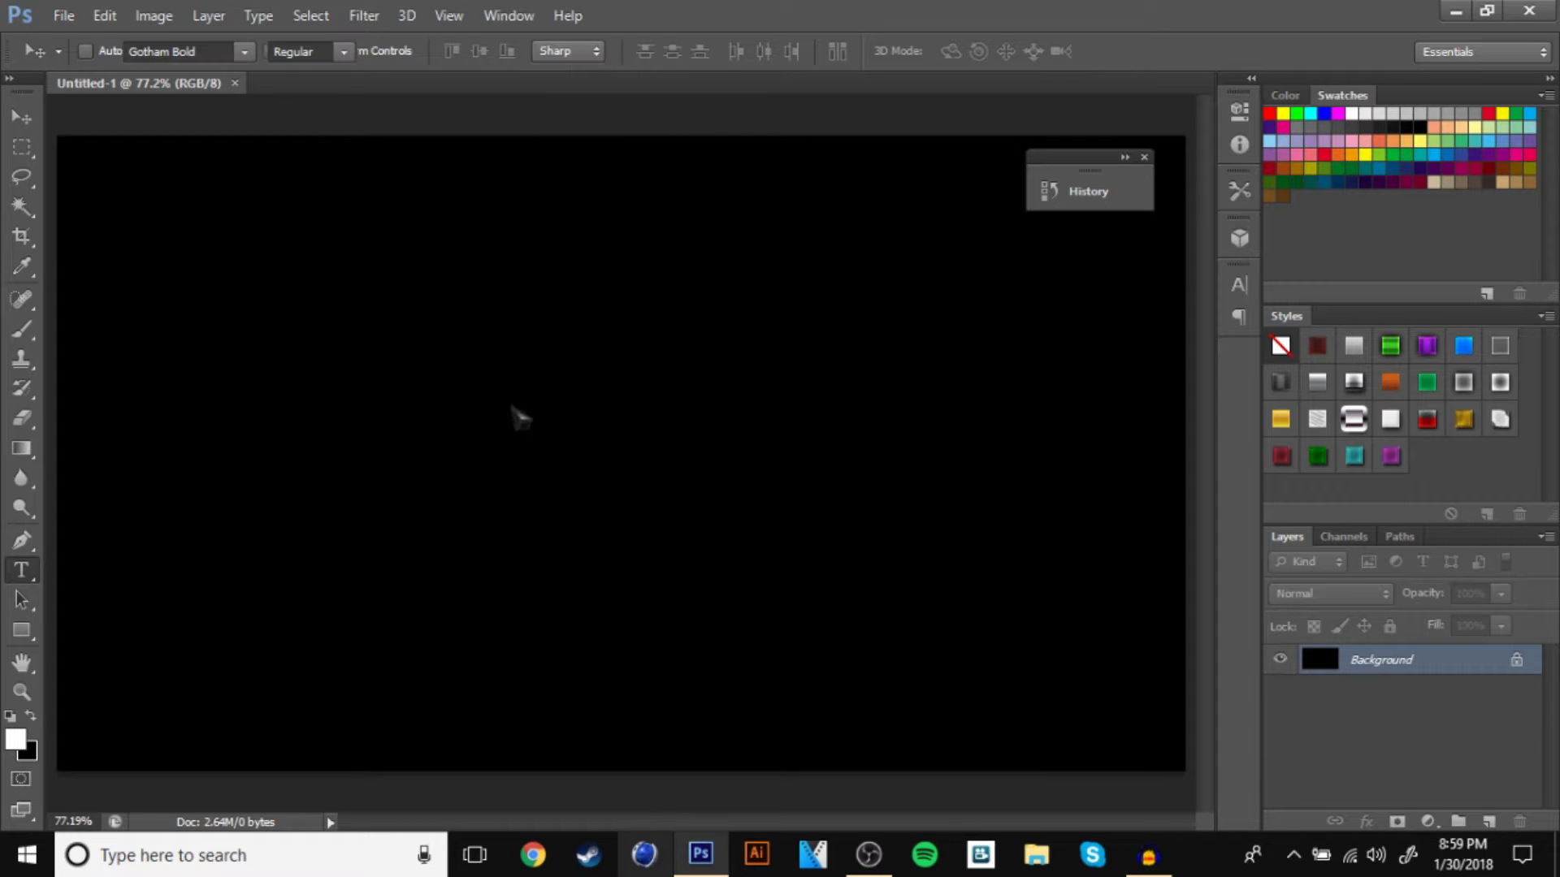
click(569, 51)
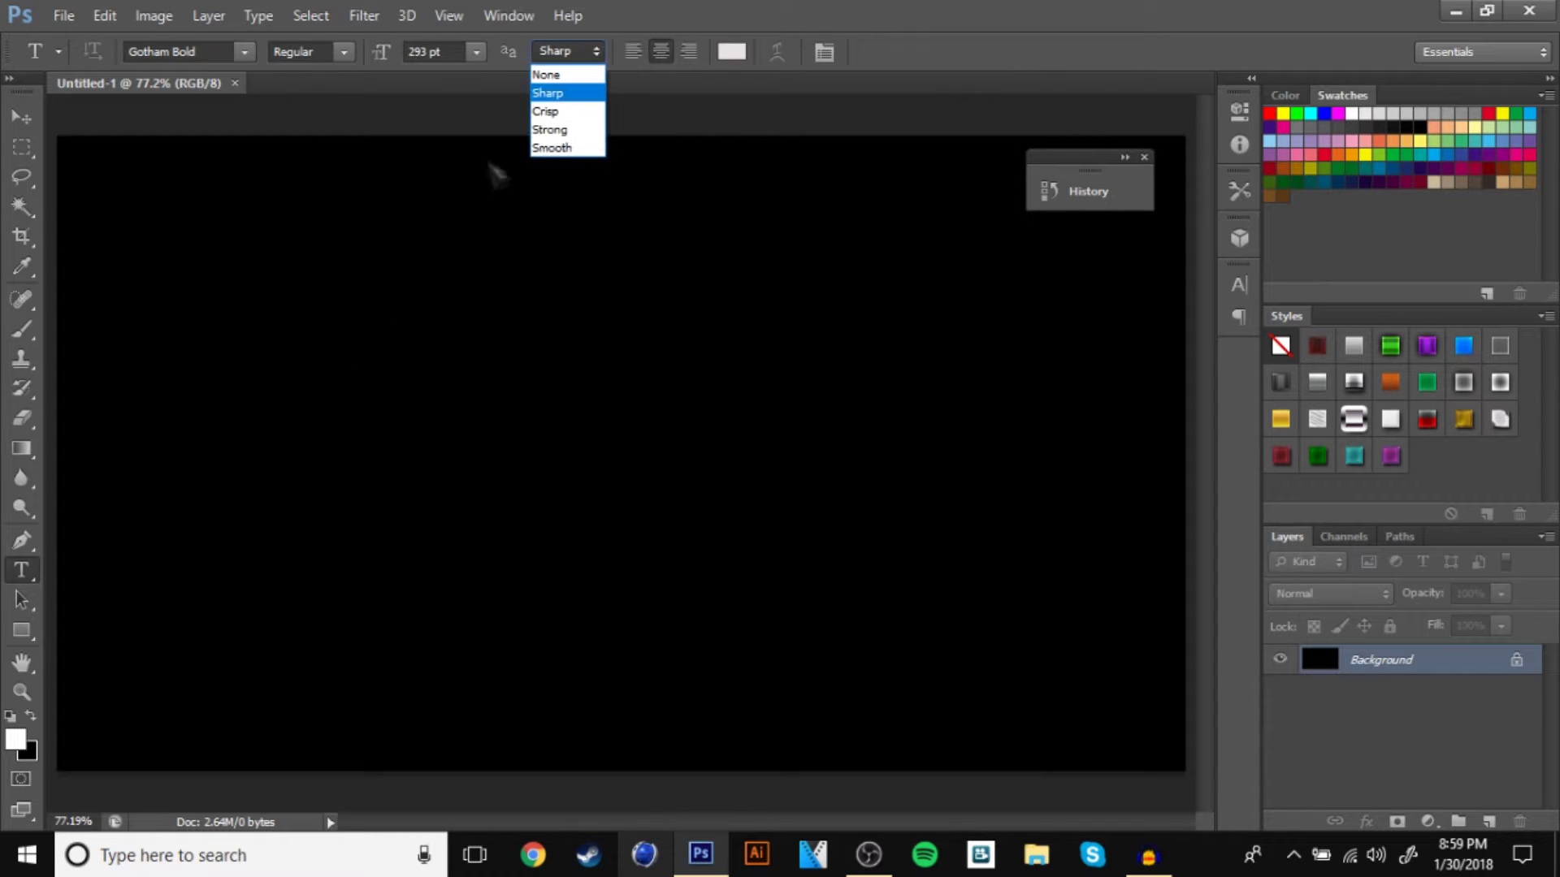
click(560, 87)
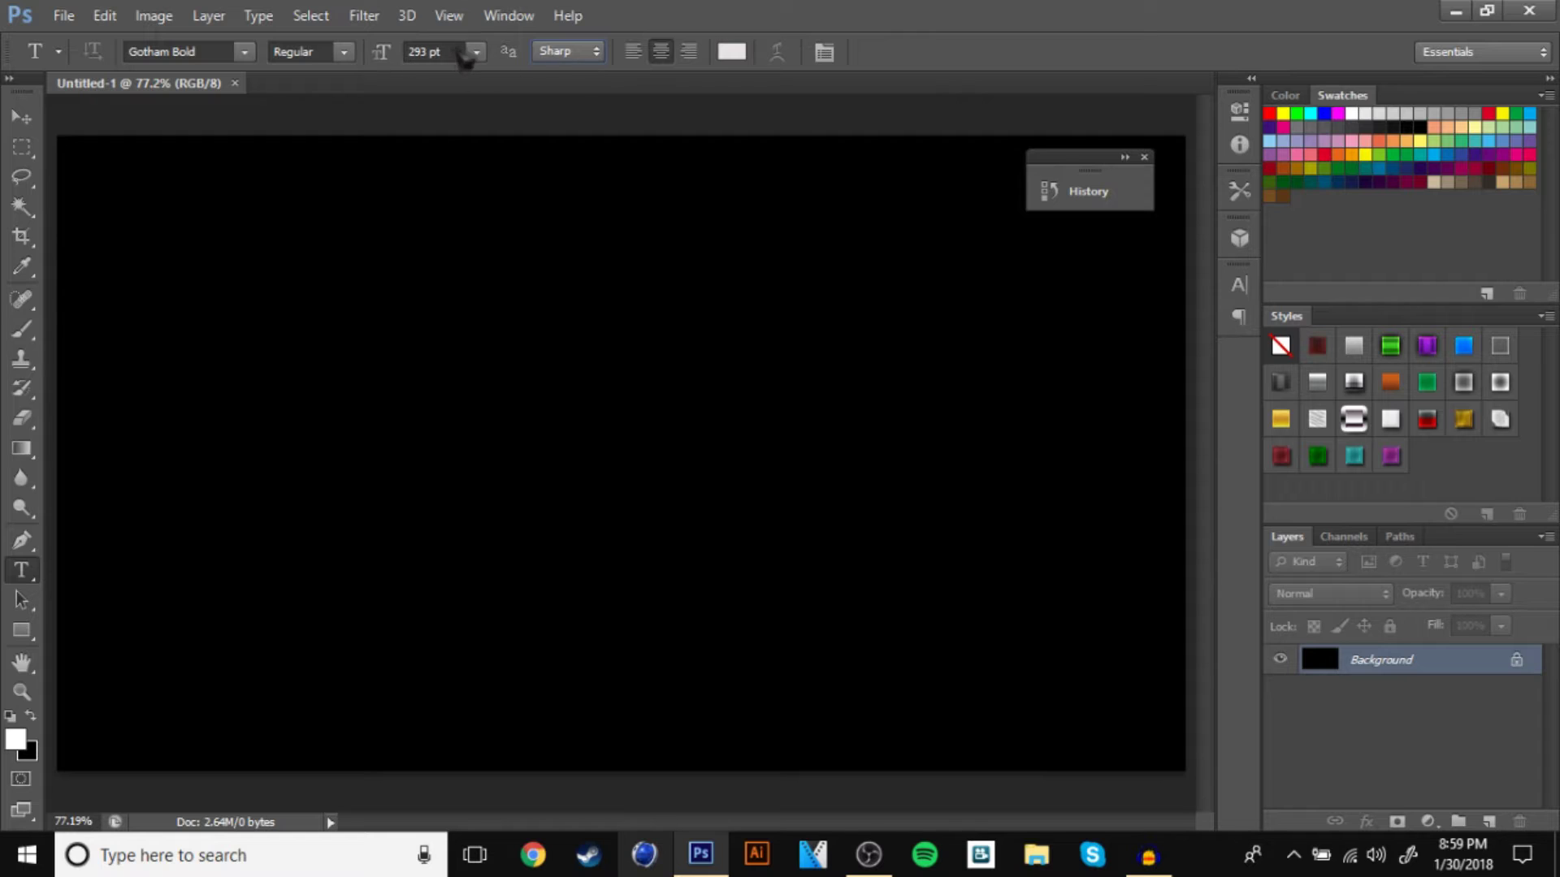
click(415, 444)
text(BRIGHT)
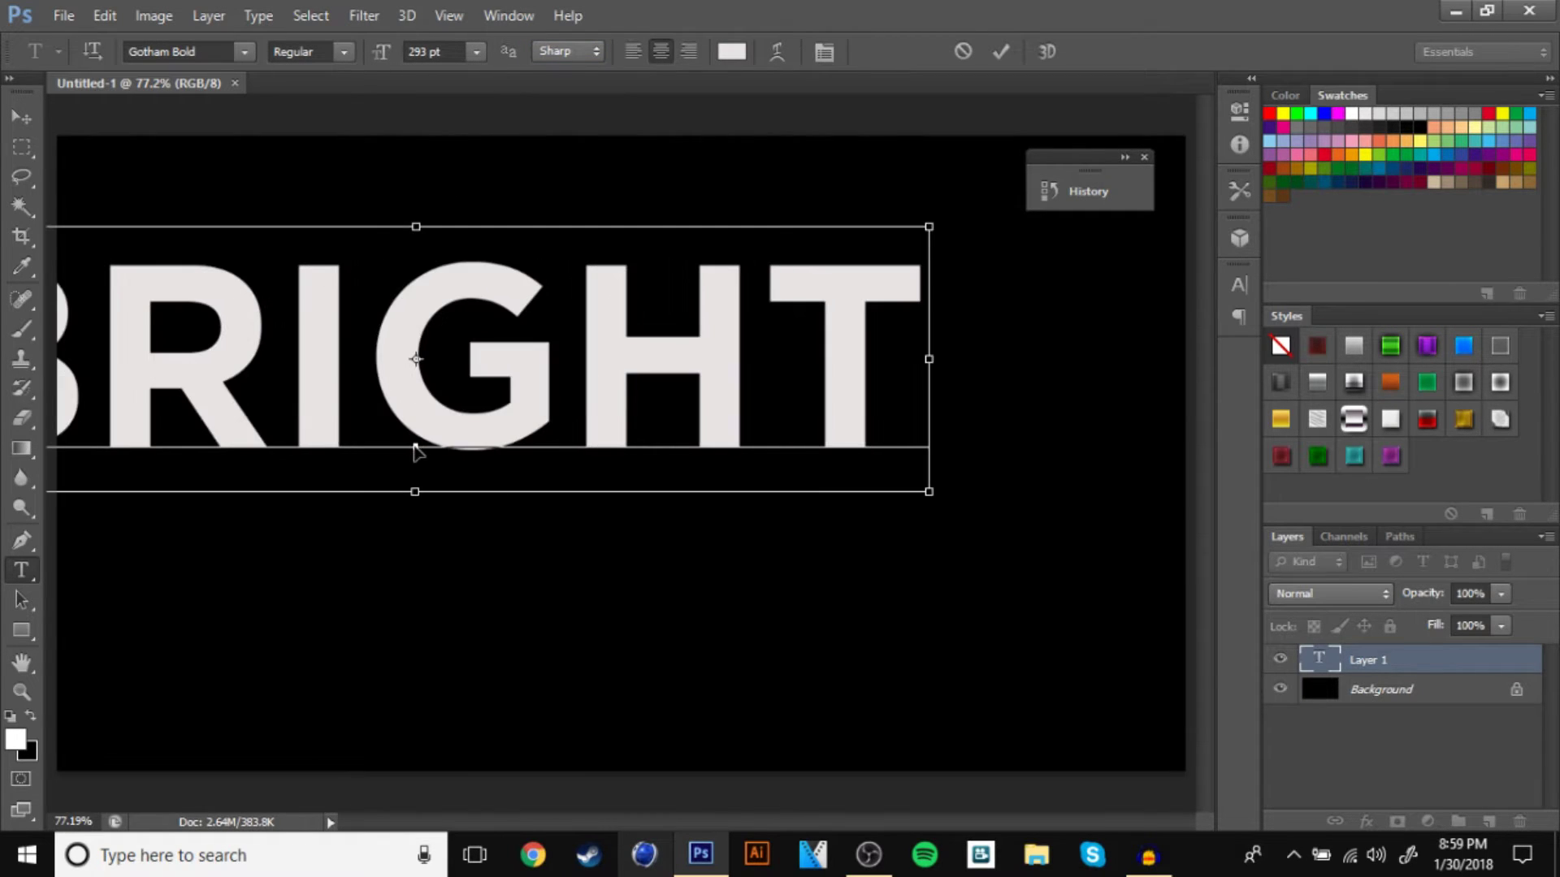
key(ctrl+Return)
Centre the BRIGHT text layer horizontally and vertically on the full canvas, then deselect
click(24, 118)
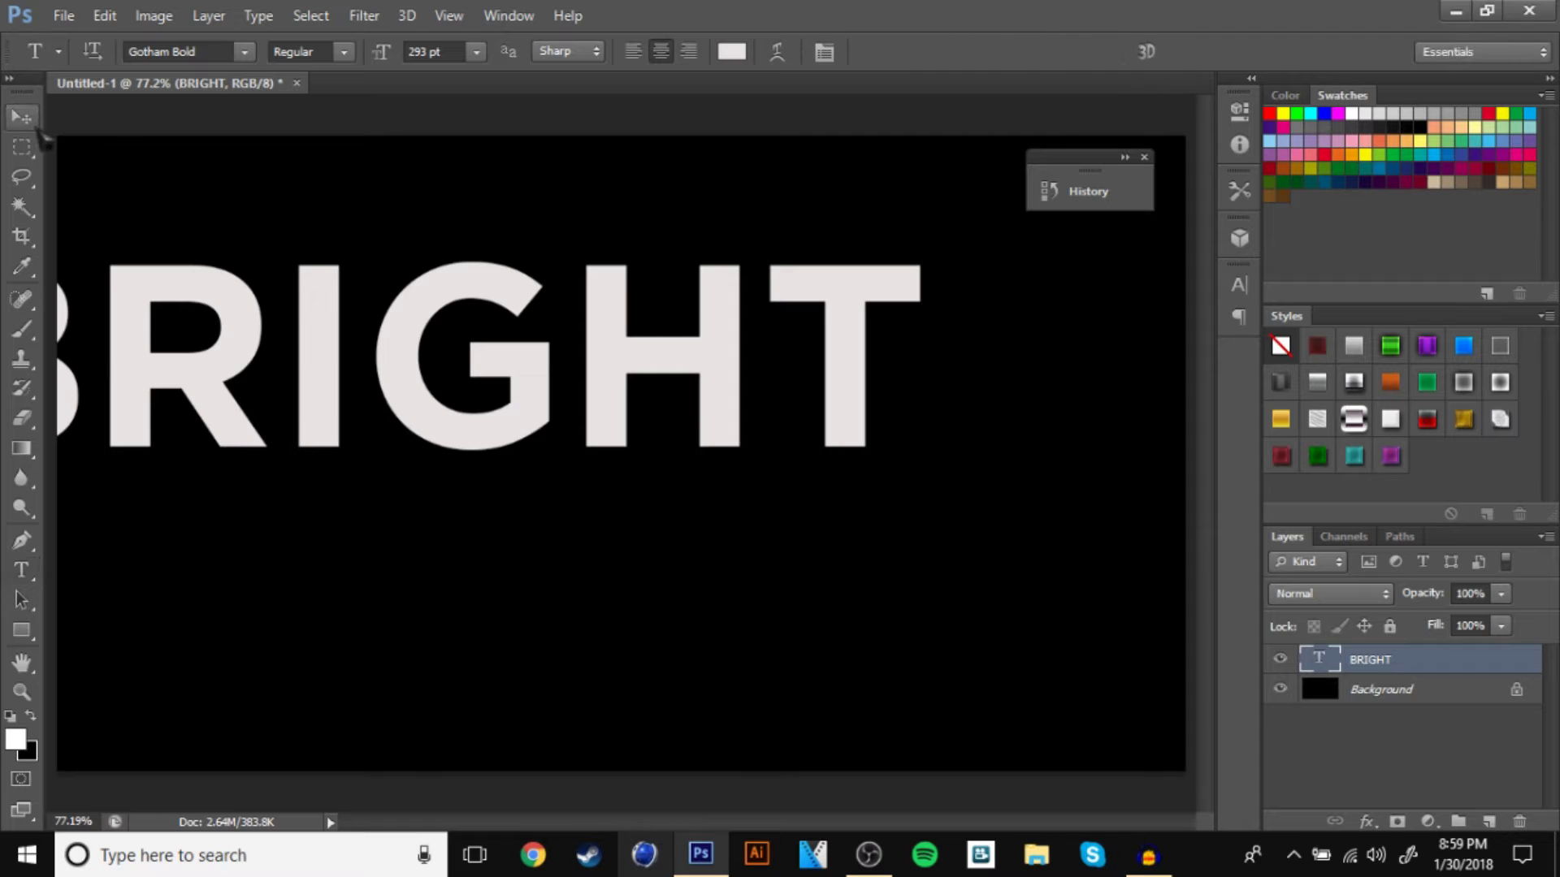
key(ctrl+a)
click(570, 51)
click(480, 51)
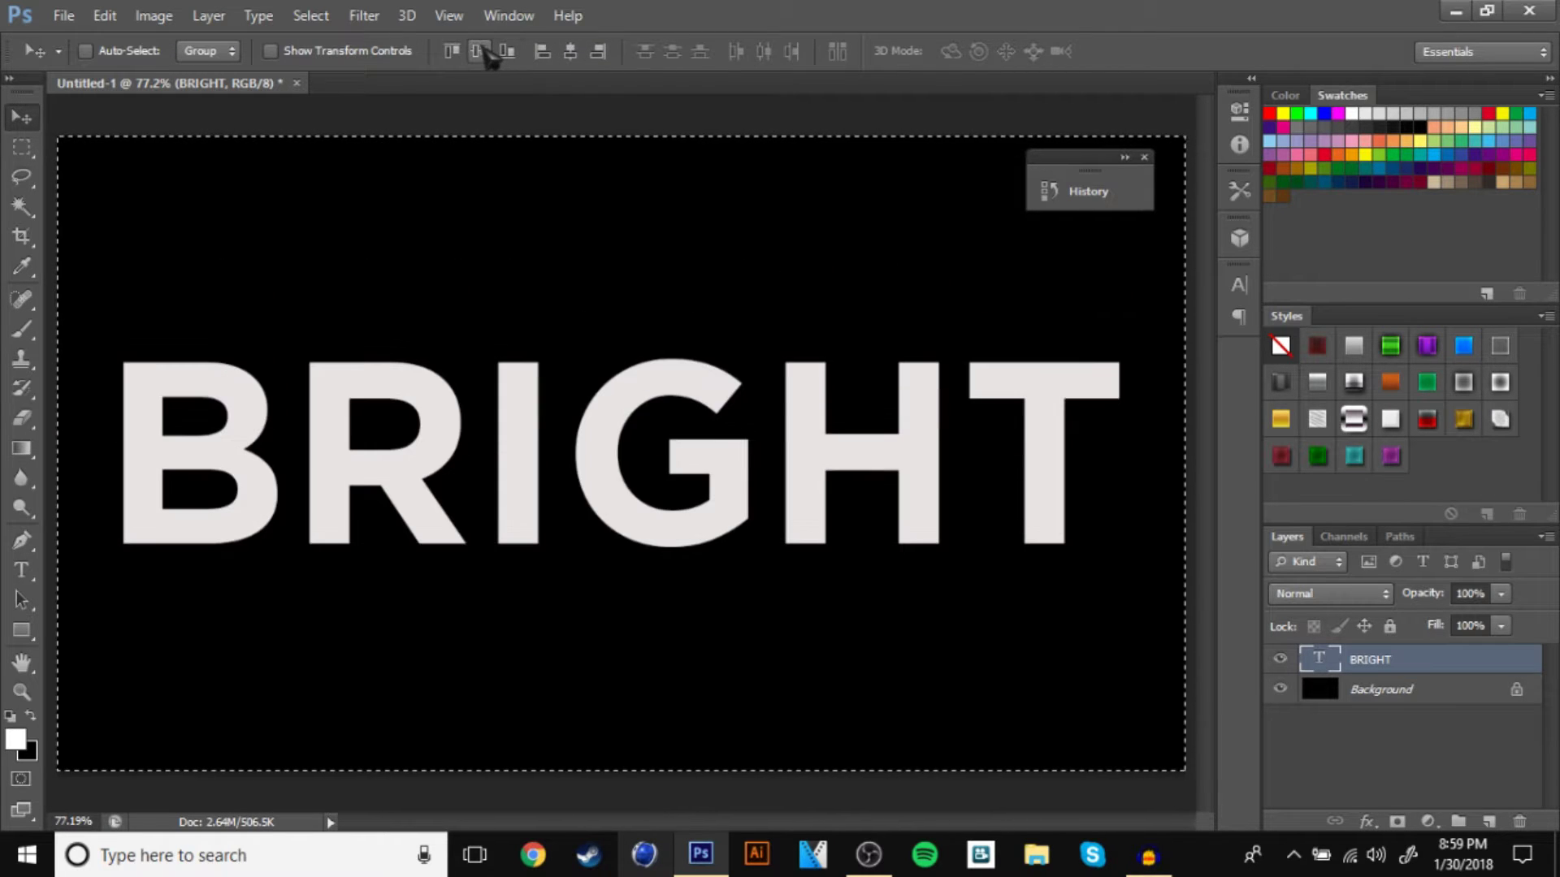
key(ctrl+d)
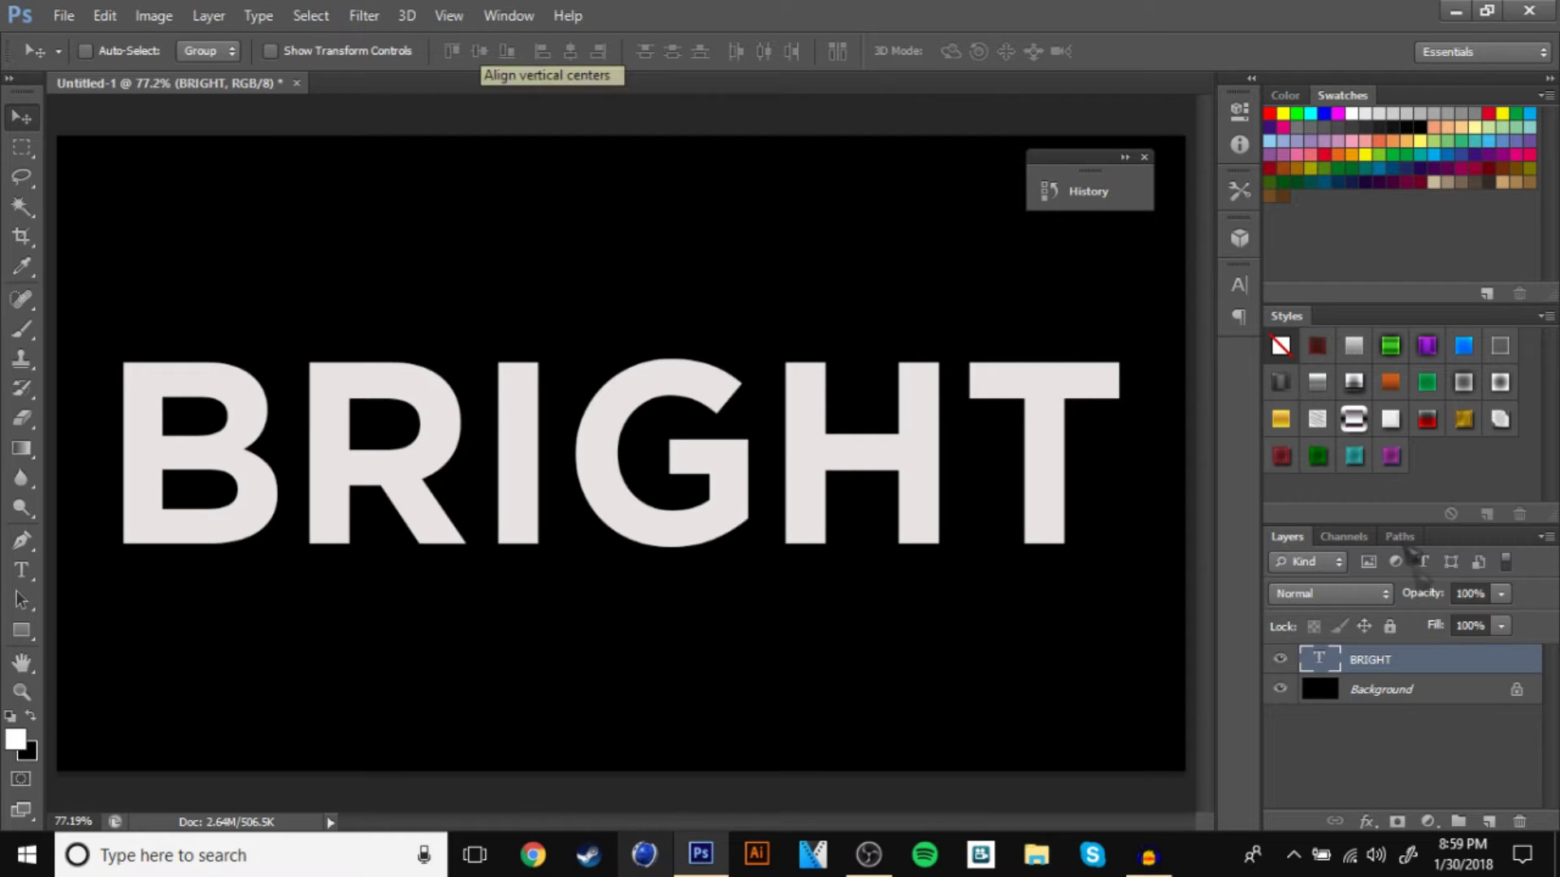
Add a Gradient Overlay to BRIGHT, starting from the Black, White gradient preset
click(1368, 822)
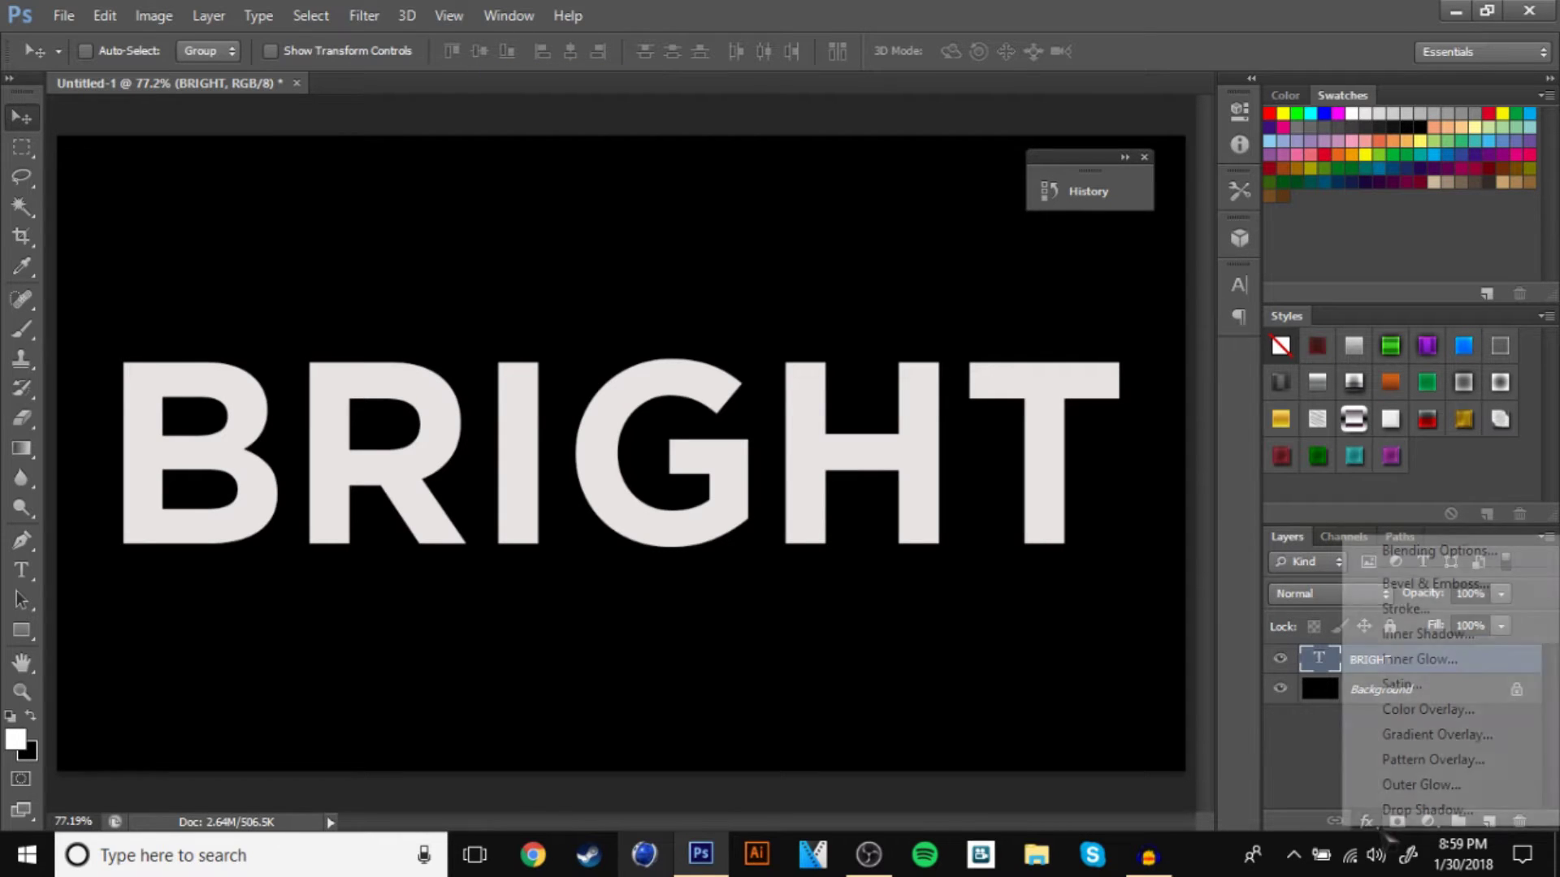
click(1413, 553)
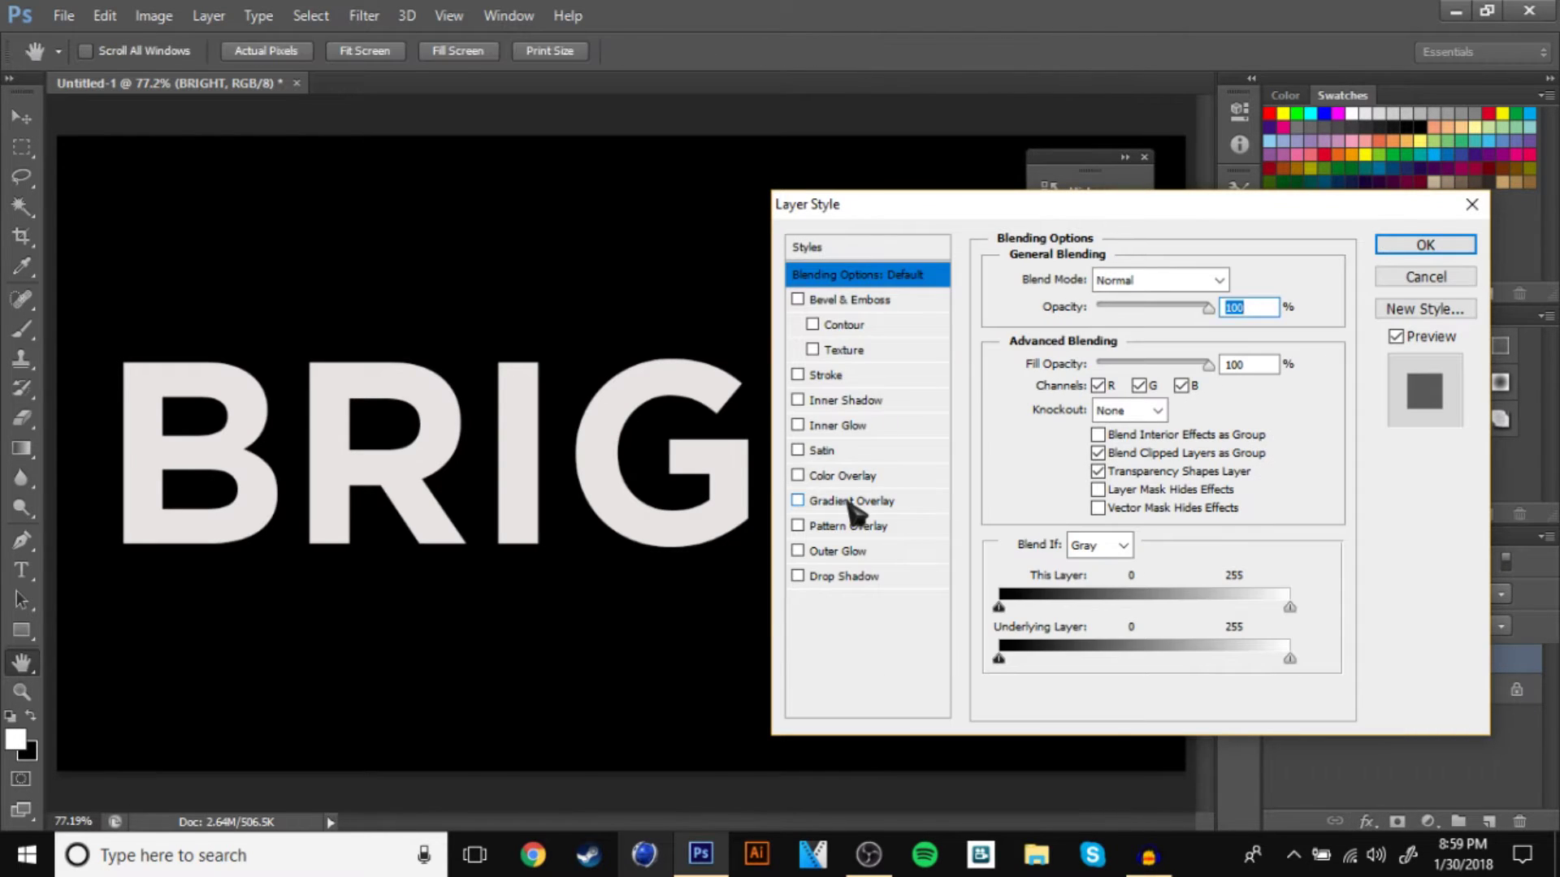
click(850, 501)
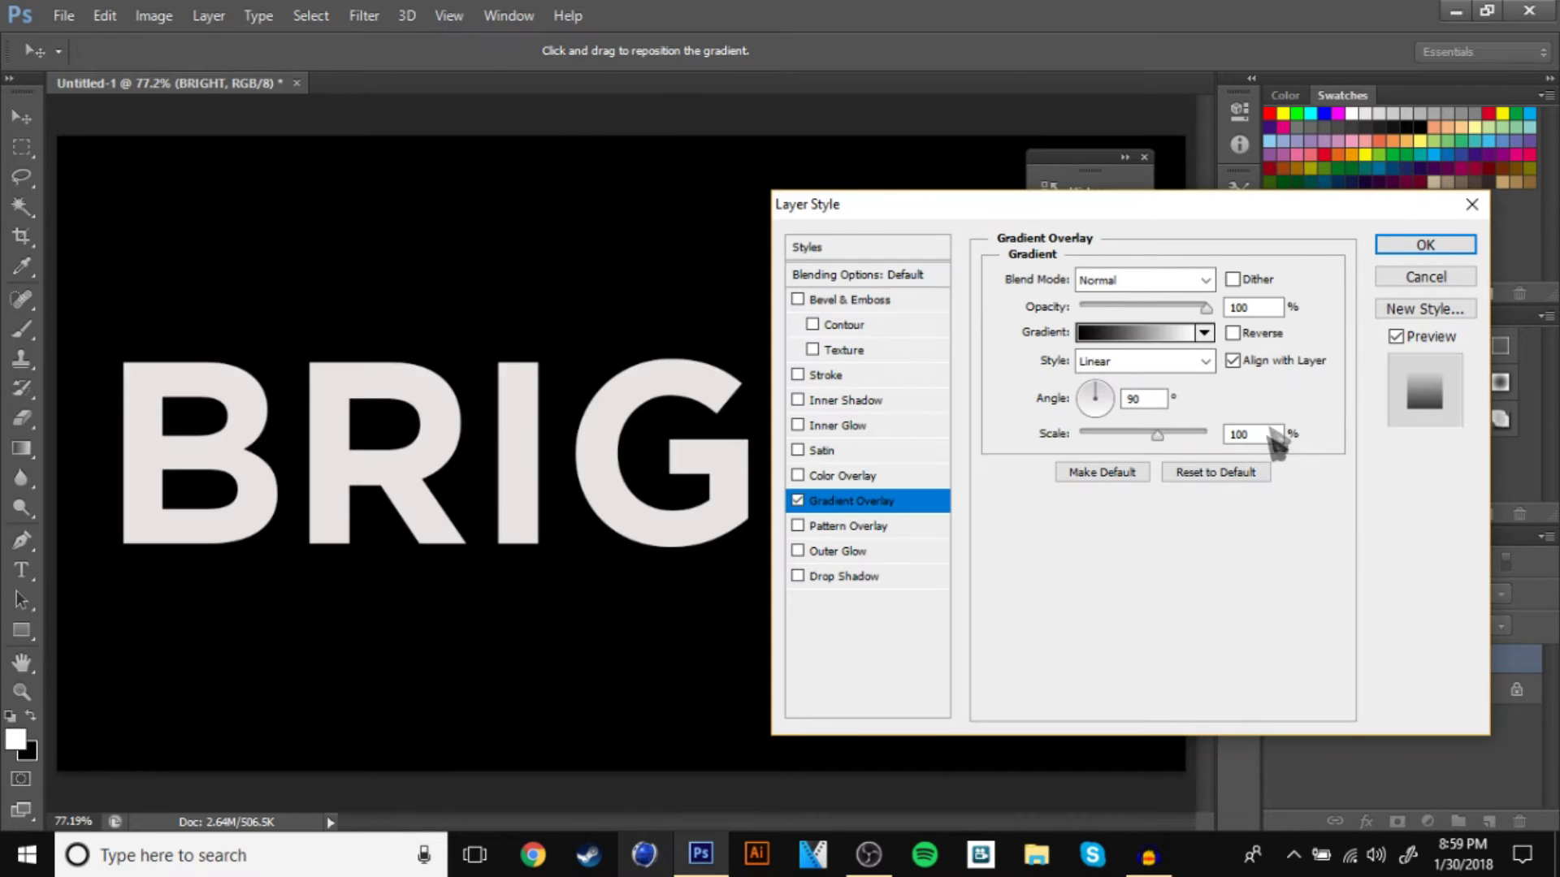
click(1129, 336)
click(712, 242)
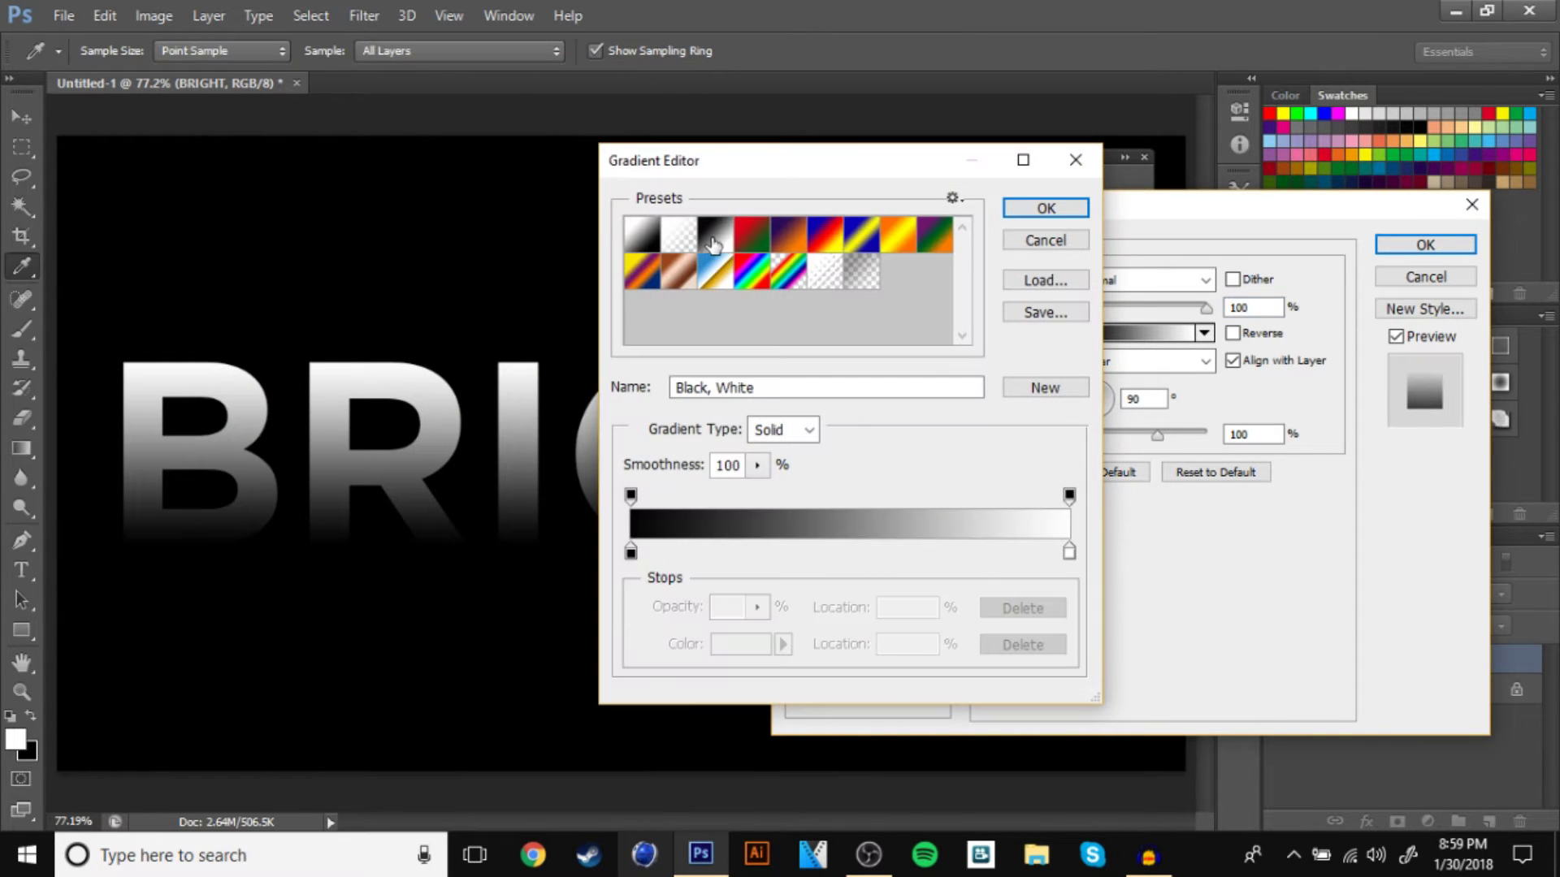
Set the gradient's starting stop to dark blue #002b47
click(631, 554)
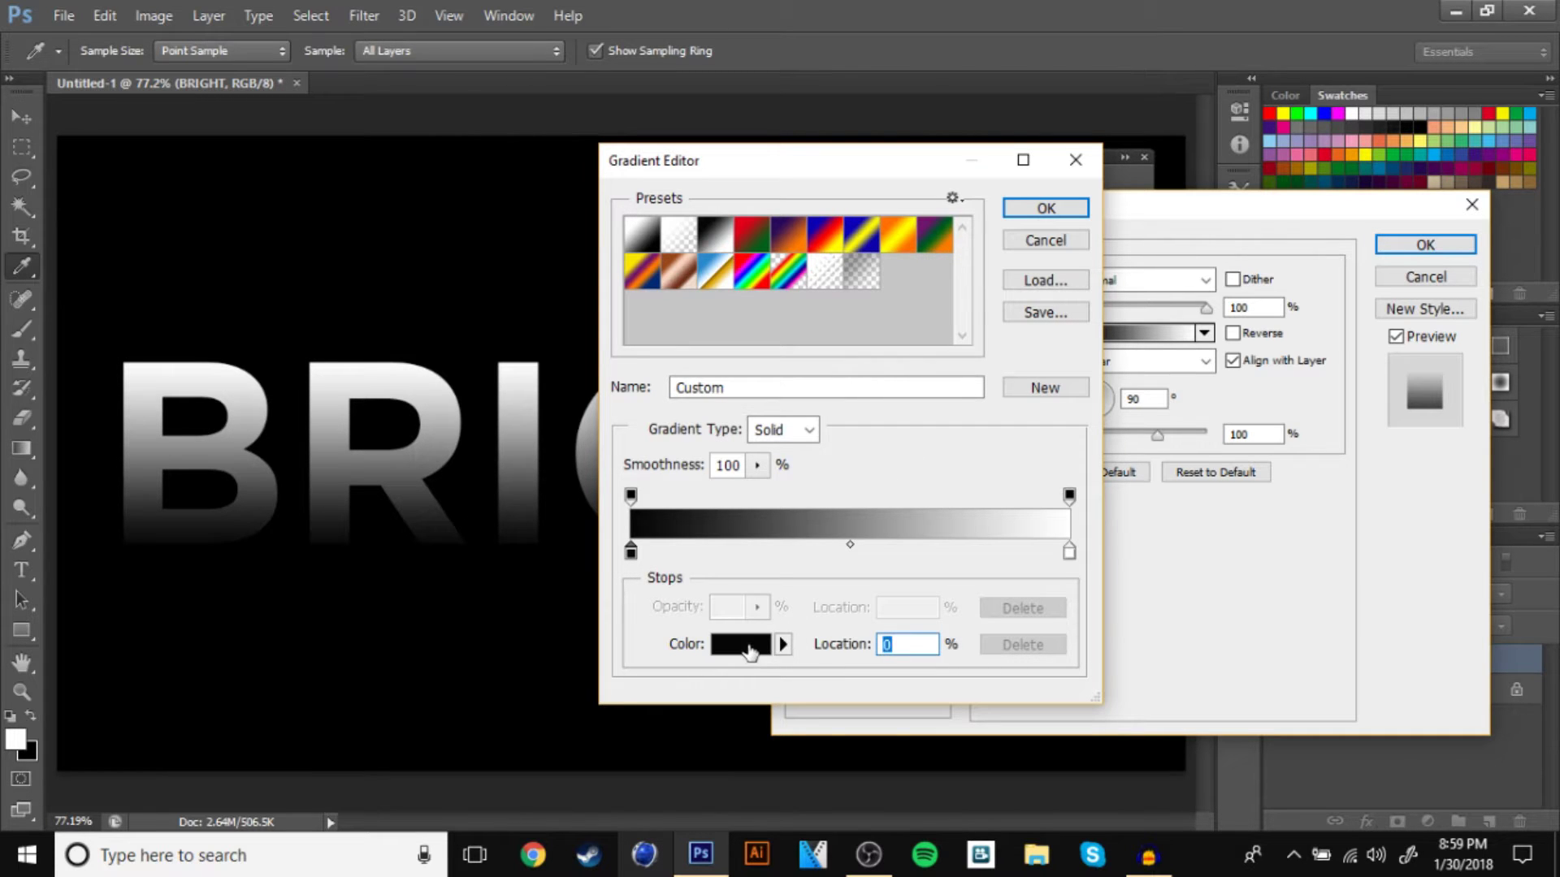
click(741, 644)
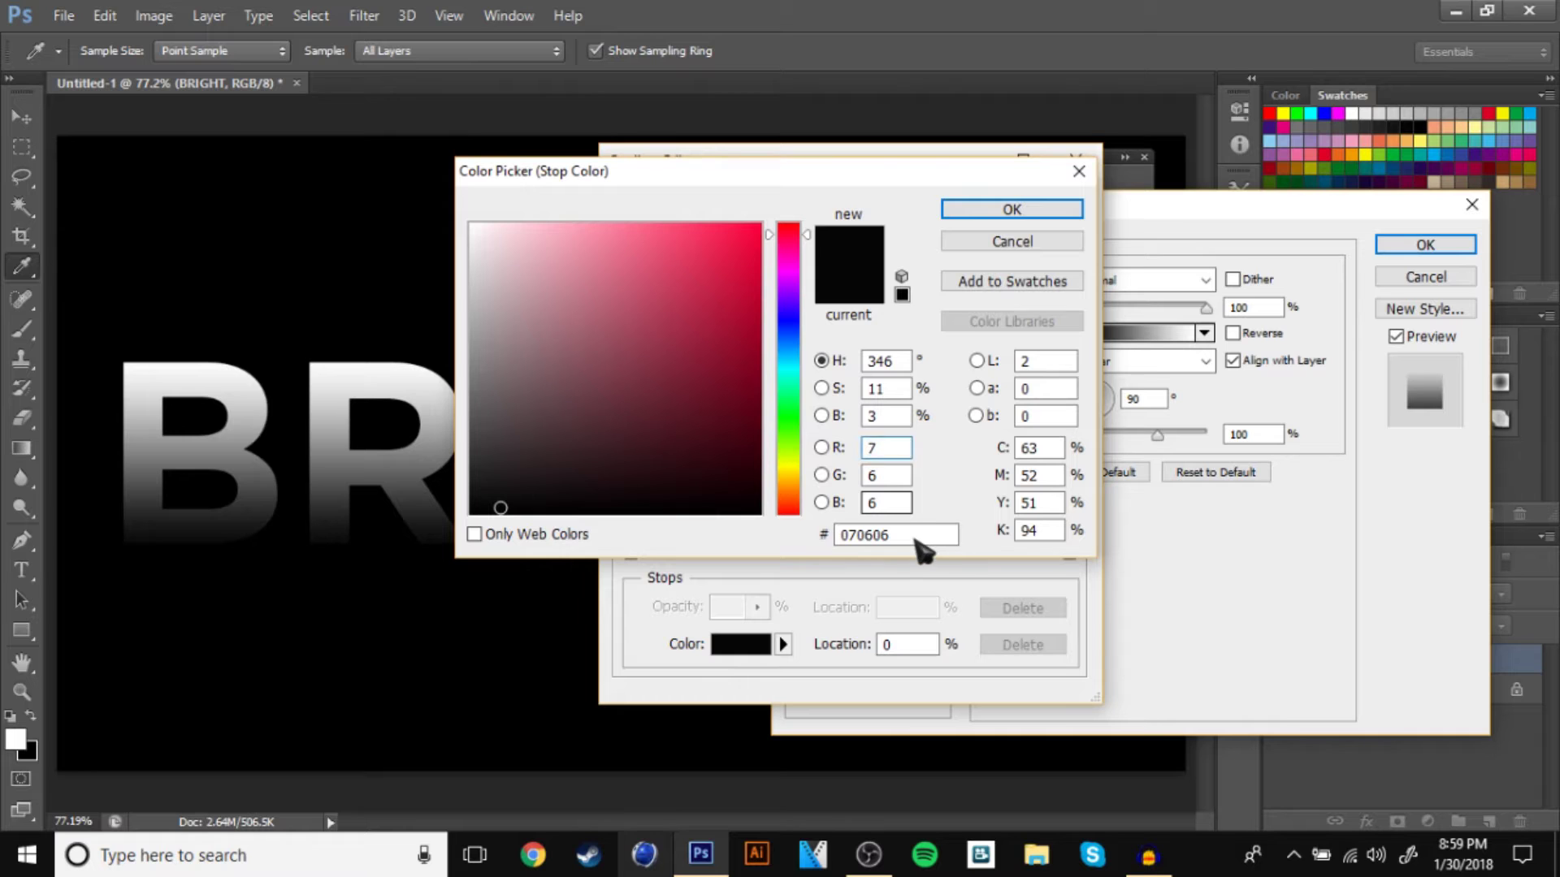
click(914, 539)
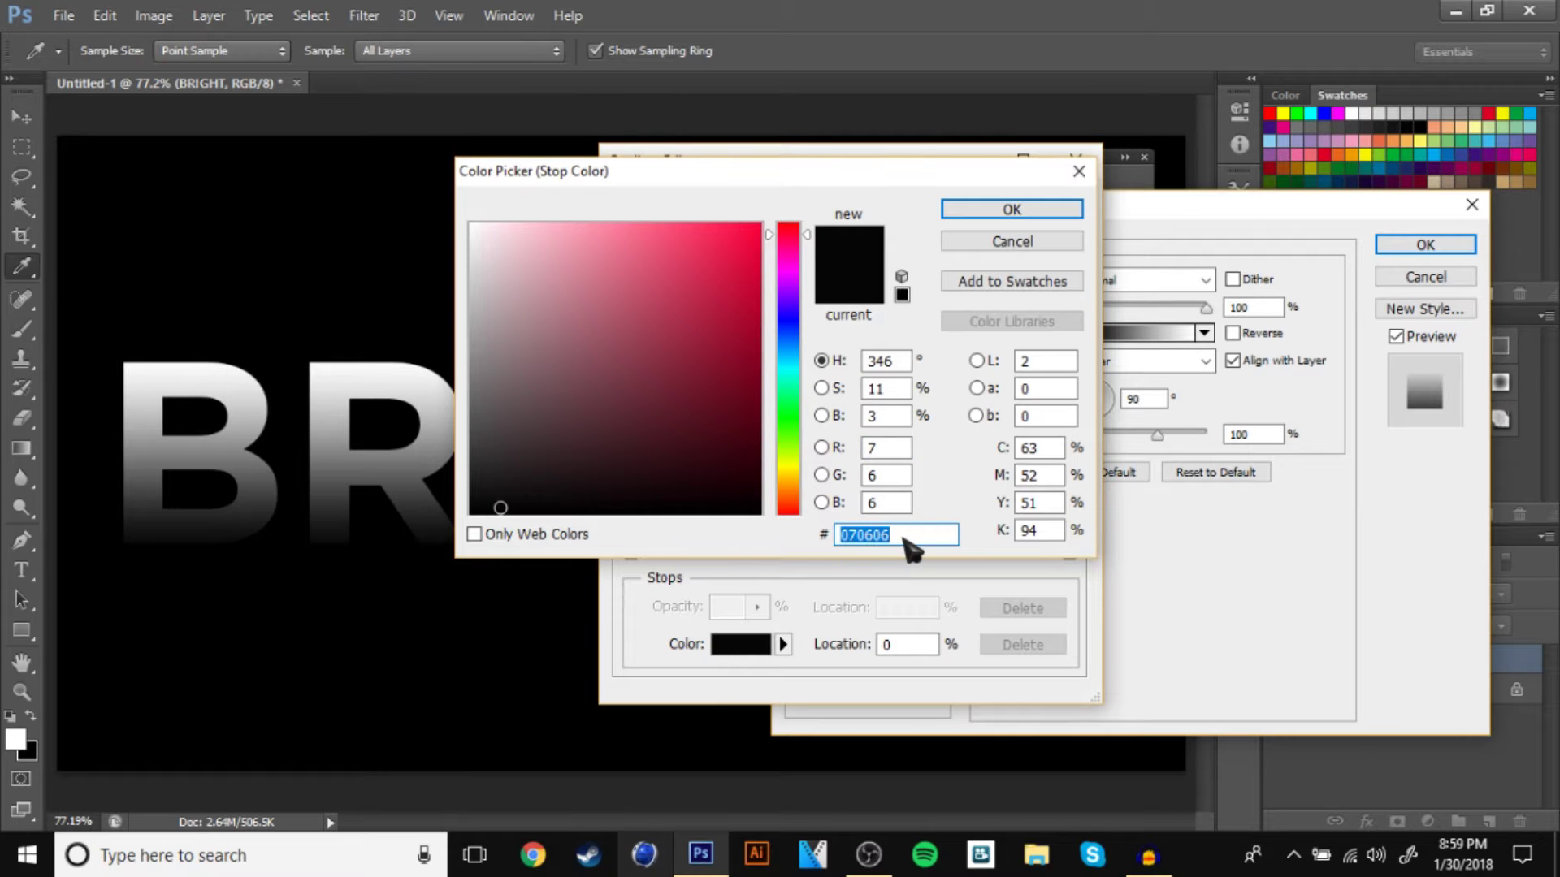
text(002b47)
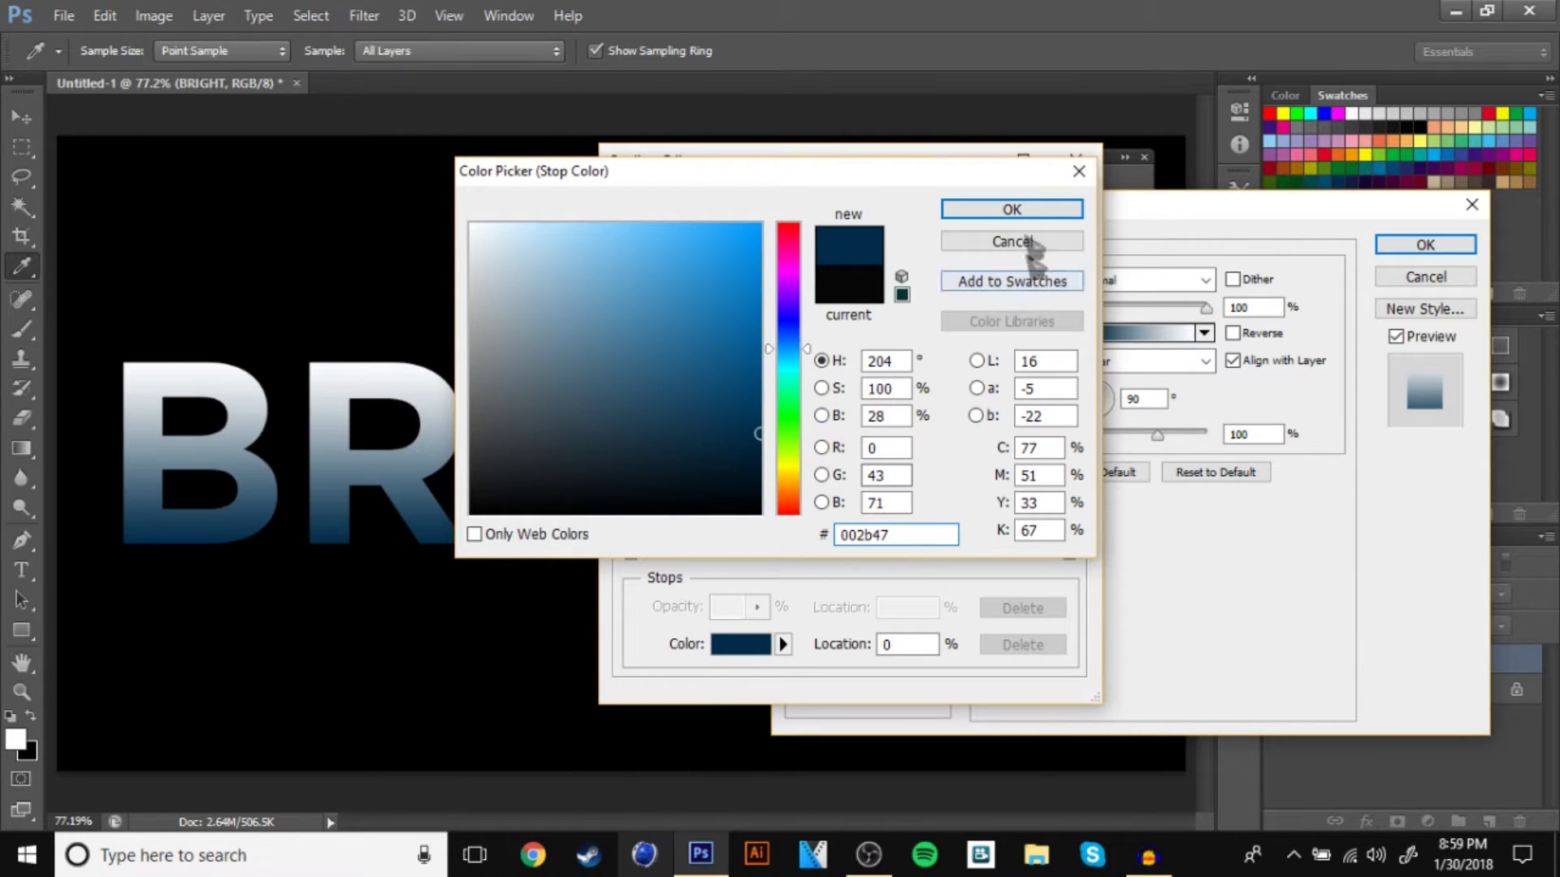
click(1036, 209)
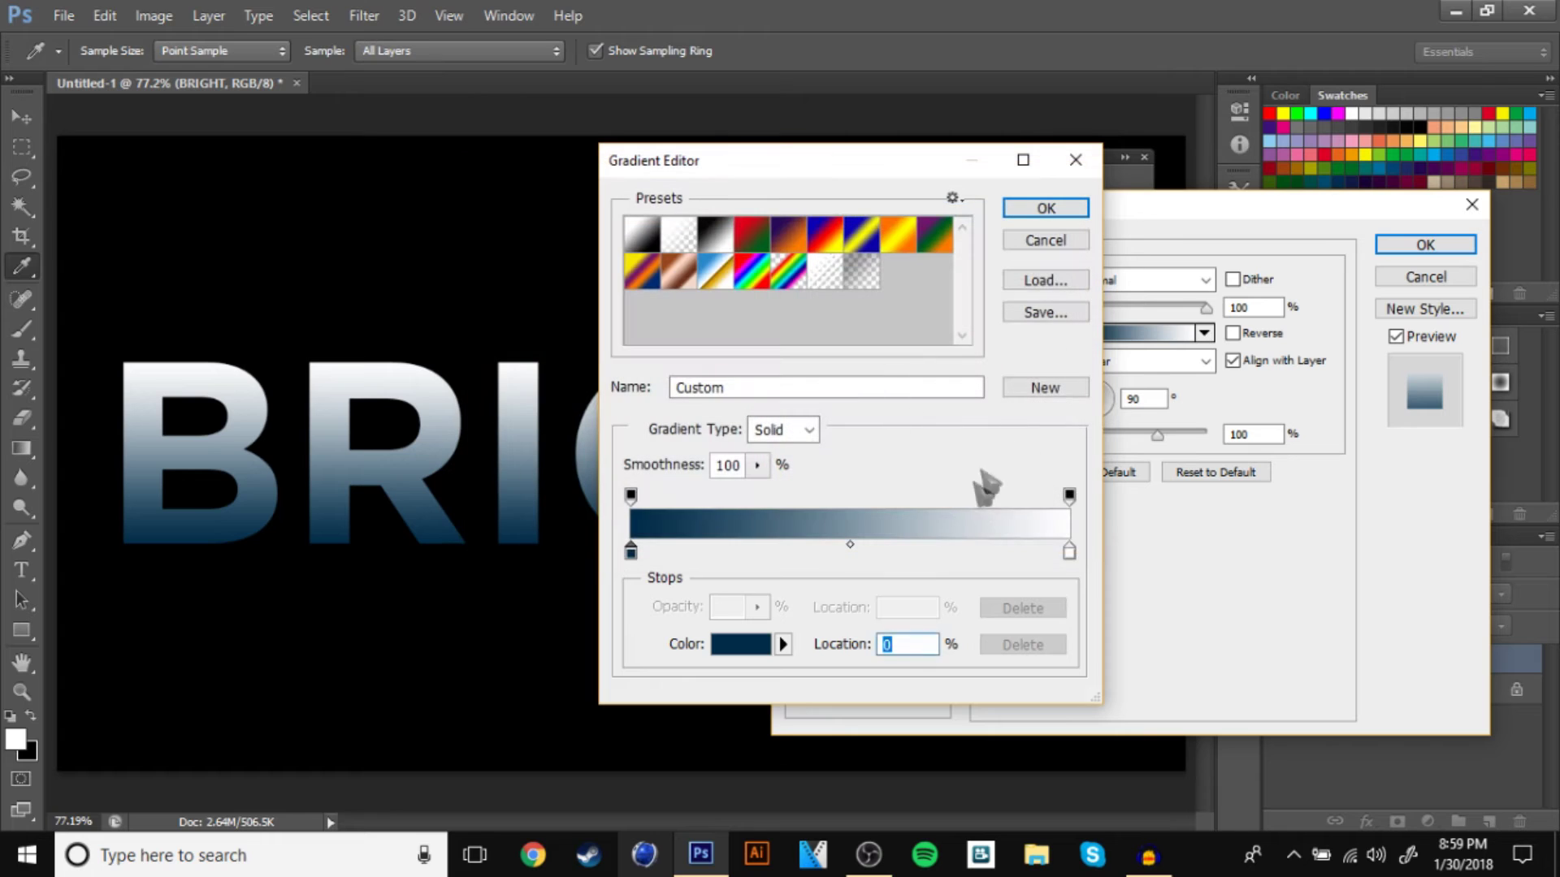
Set the gradient's end stop to teal #00a49a and accept the teal-to-blue gradient
click(1068, 553)
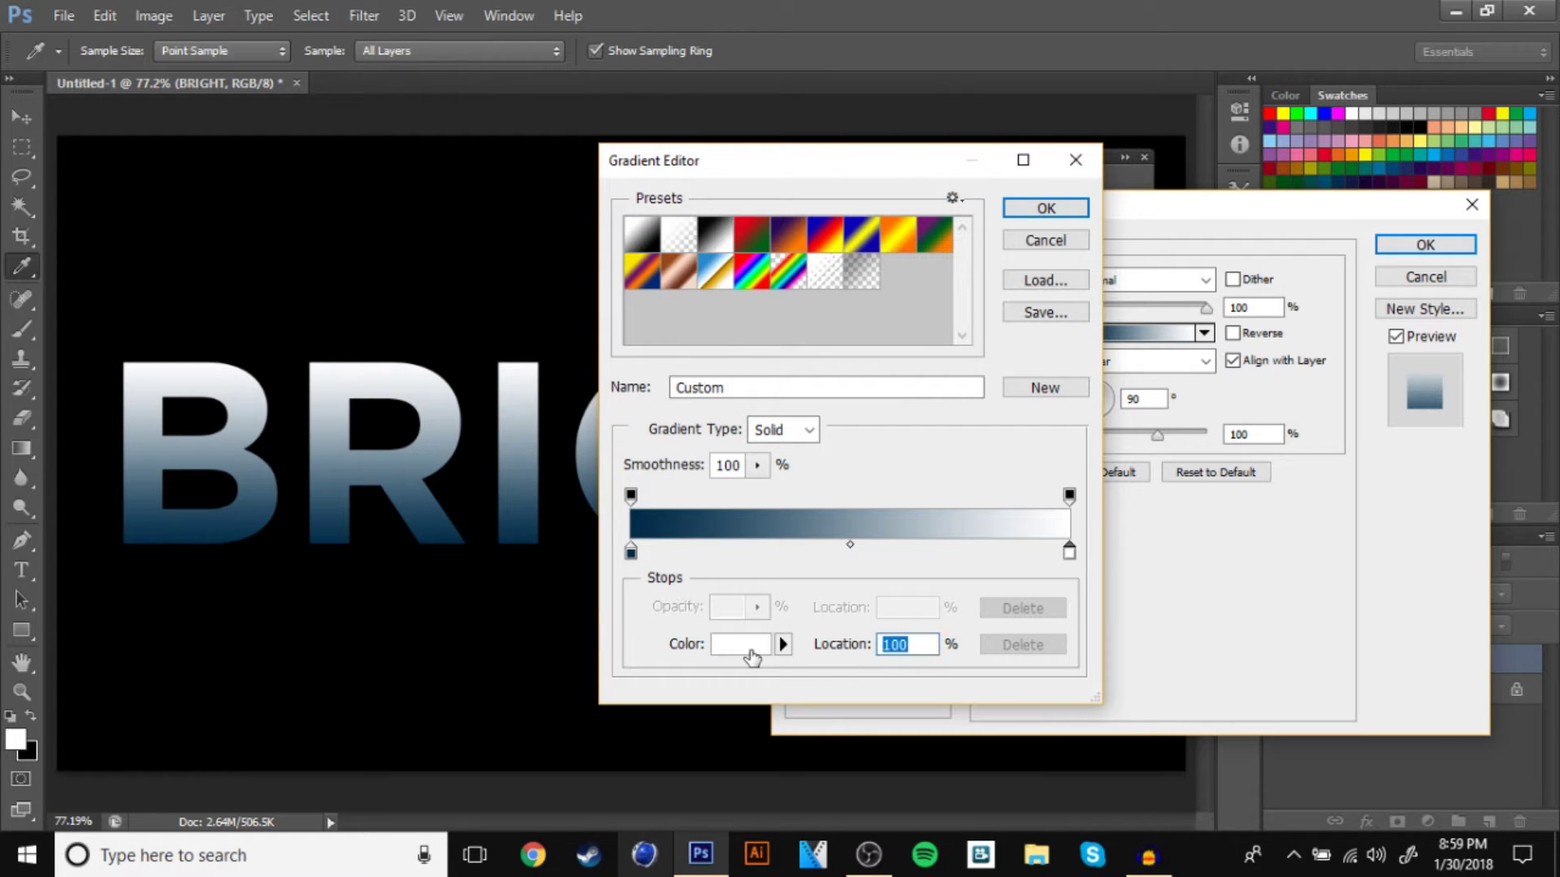
click(754, 652)
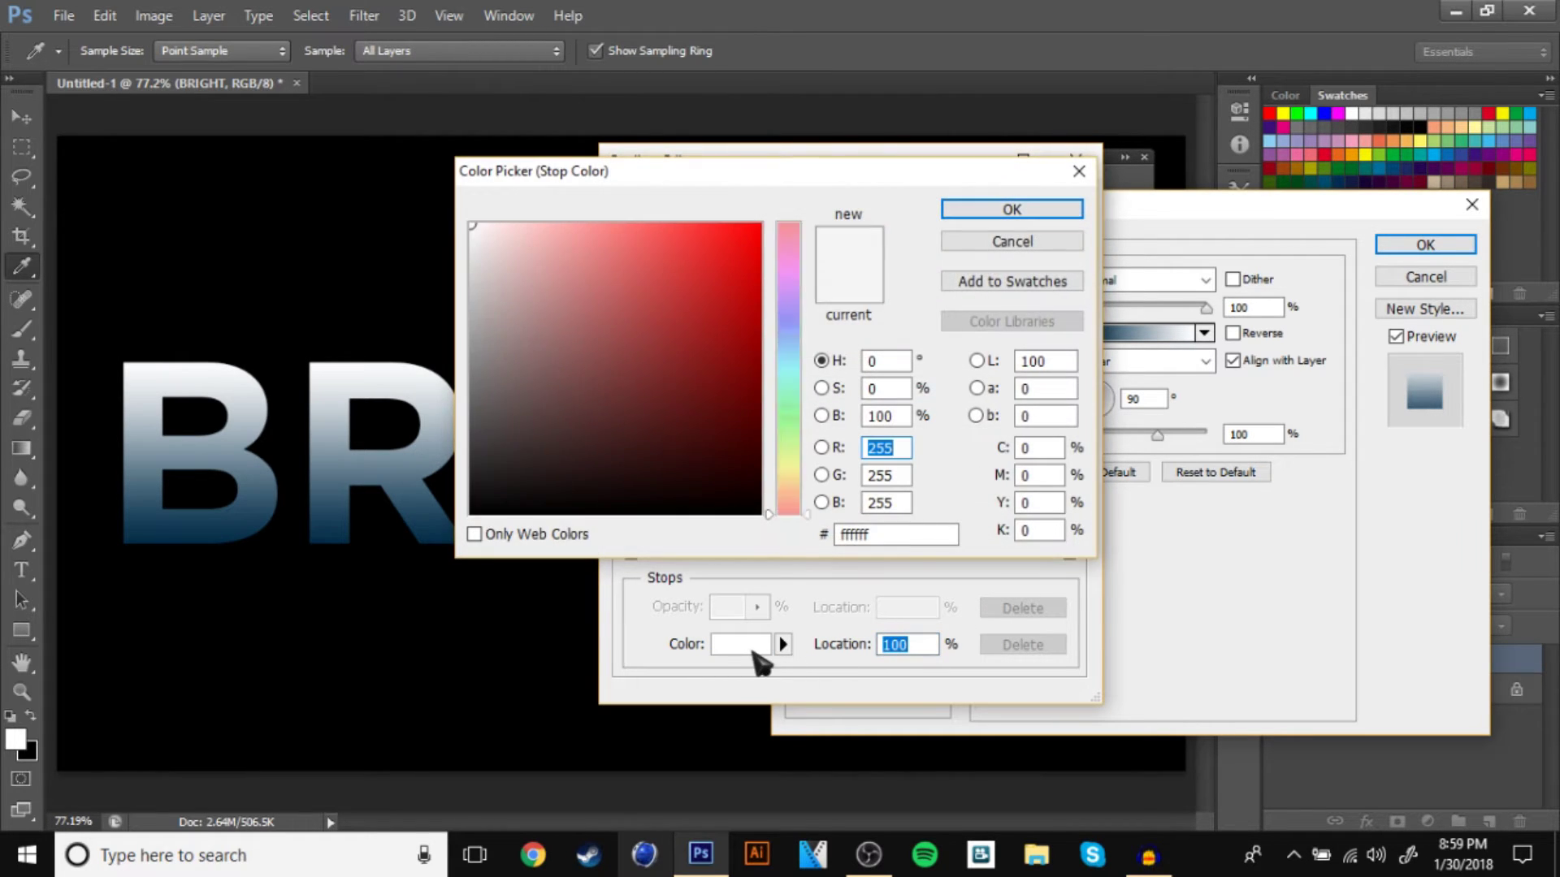
click(902, 535)
text(002b47)
double_click(902, 538)
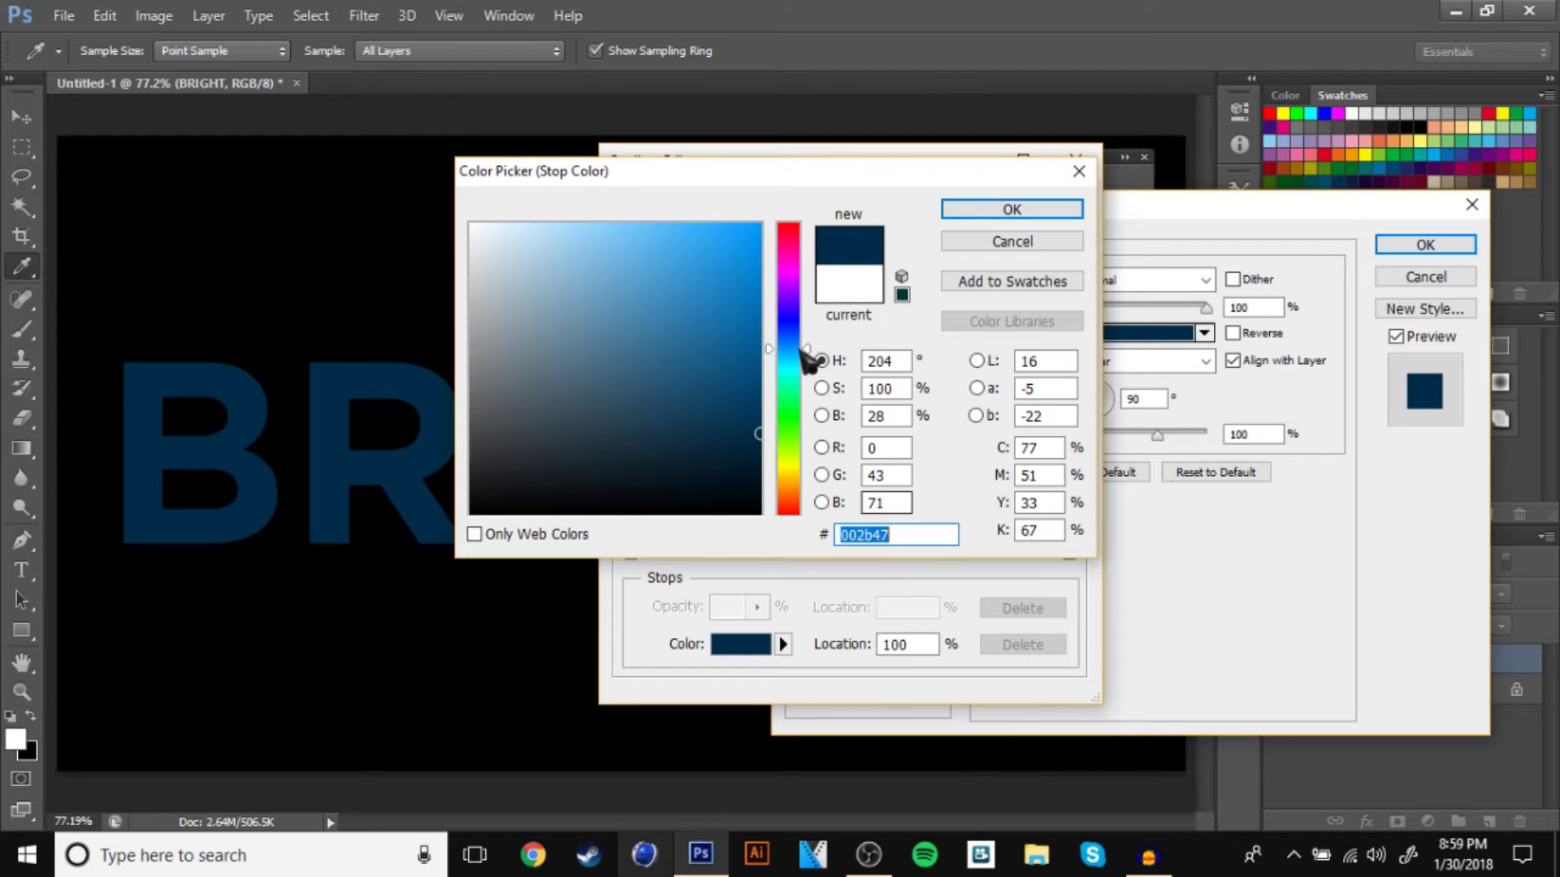
drag(799, 349, 797, 374)
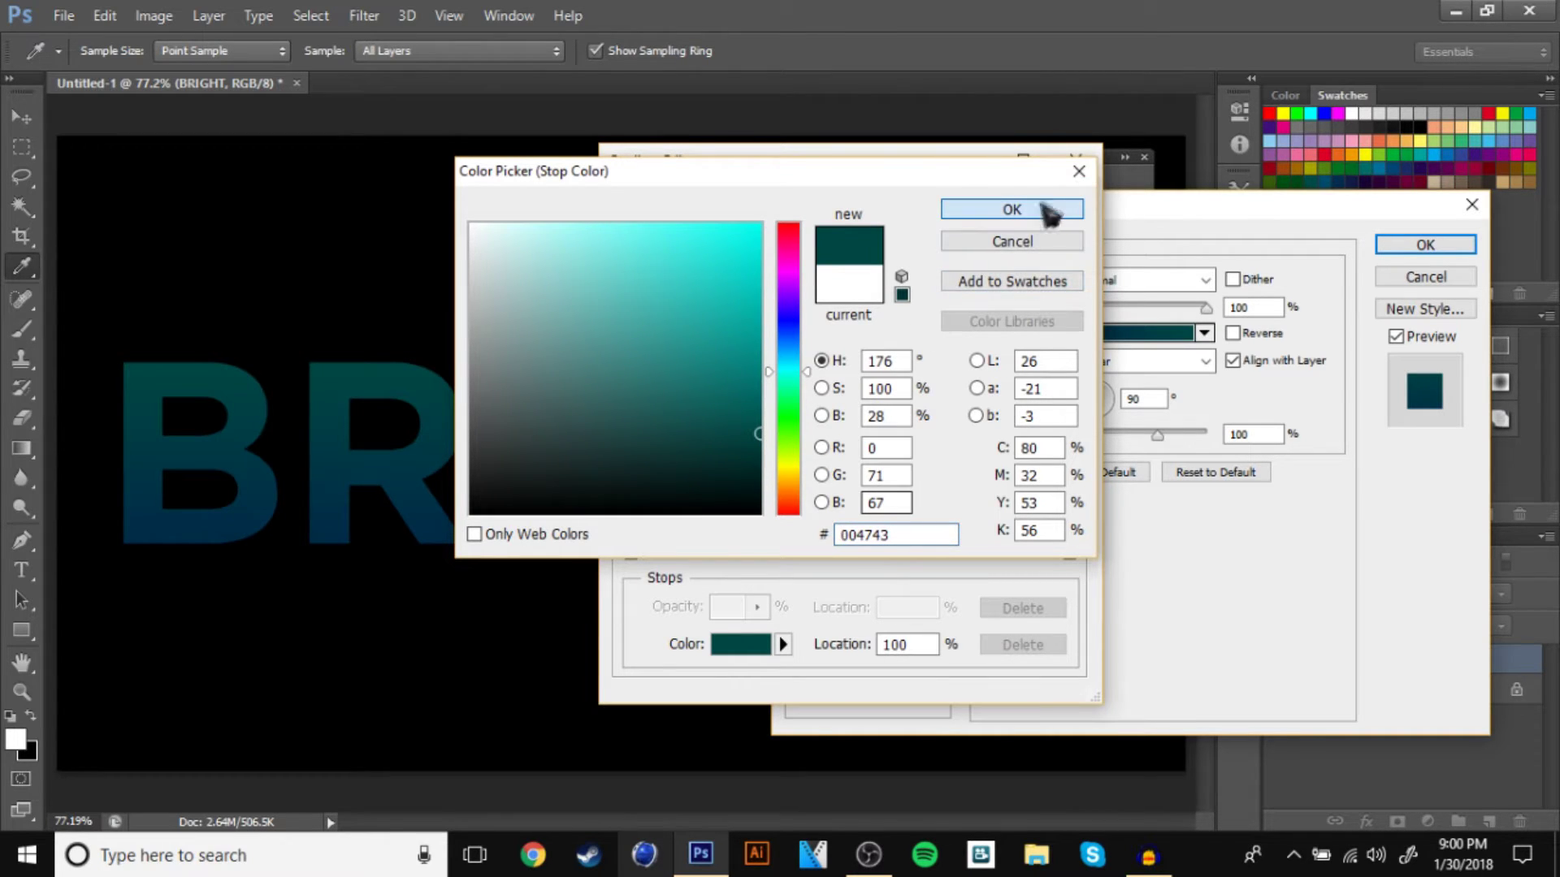
key(Tab)
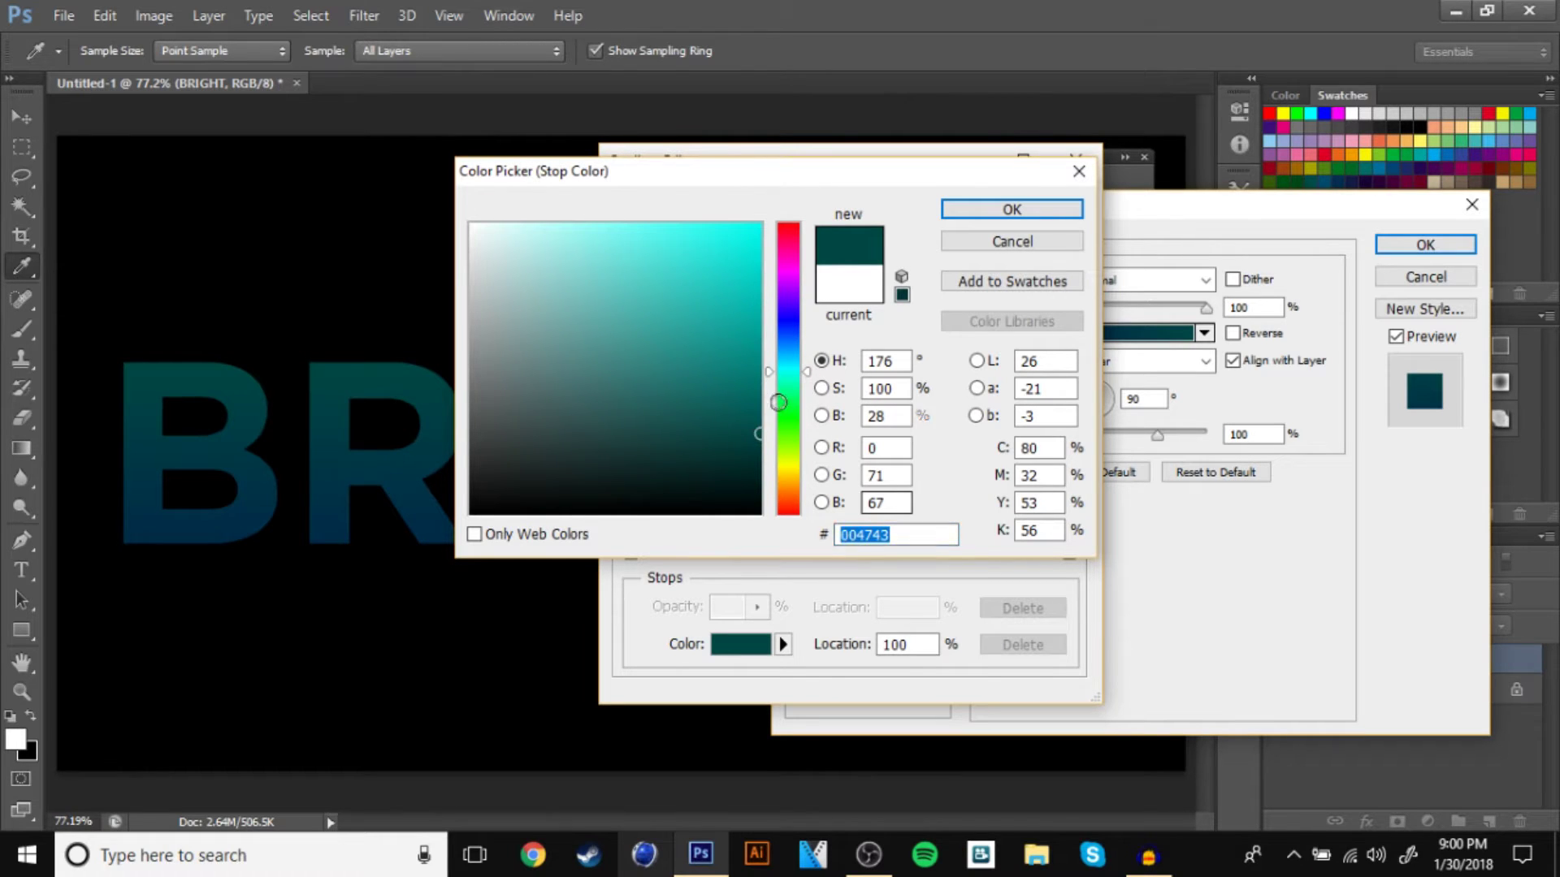
drag(778, 402, 822, 325)
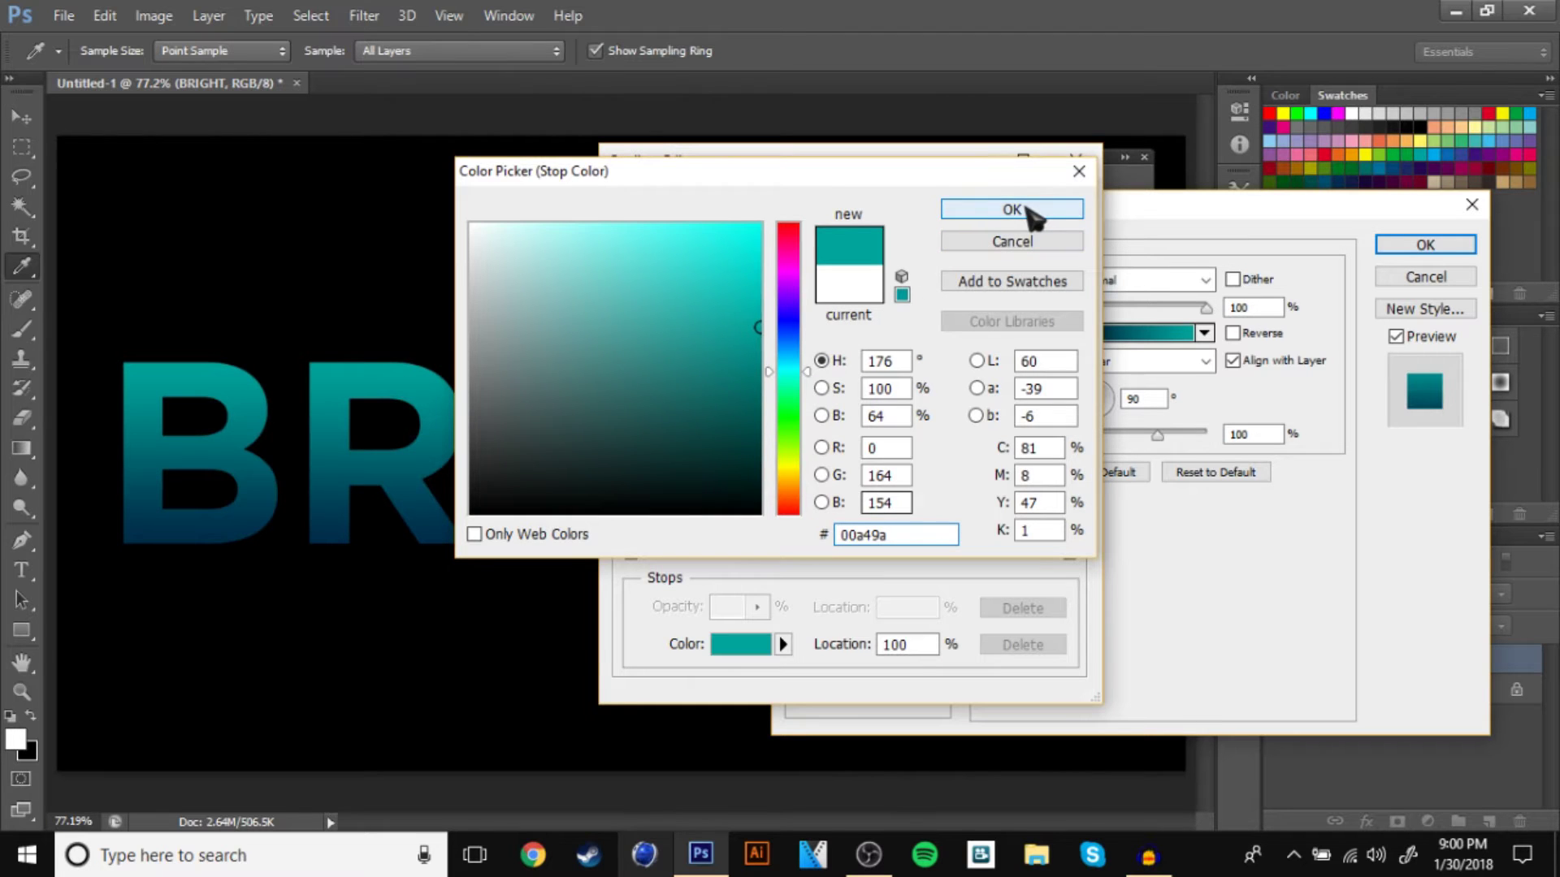
click(1030, 214)
click(1035, 218)
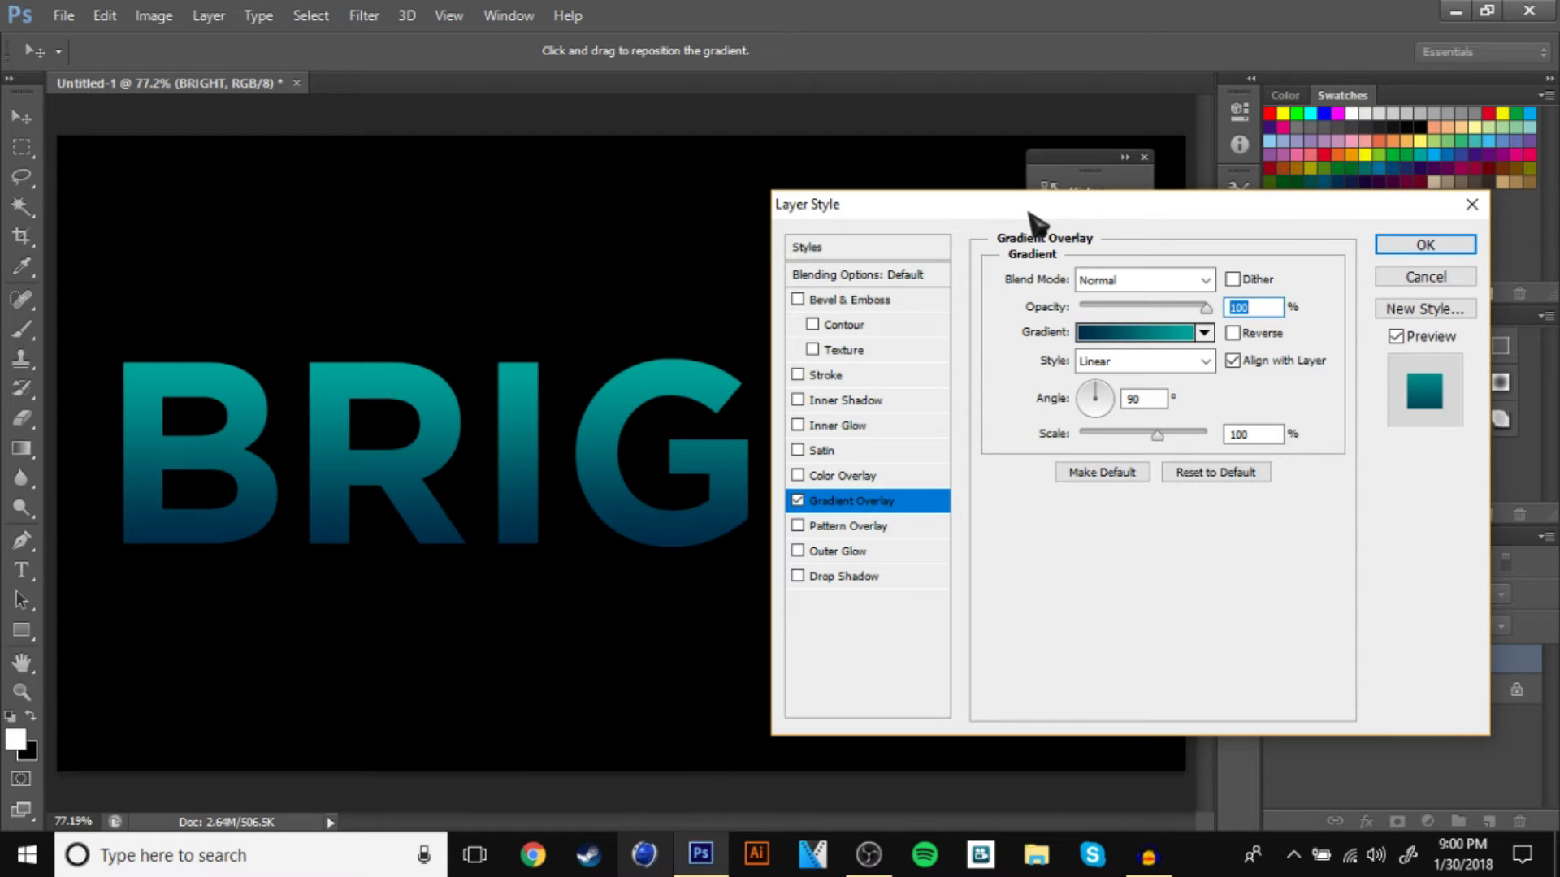
Add Bevel & Emboss to BRIGHT with Depth 439% and Size 6 px
click(845, 306)
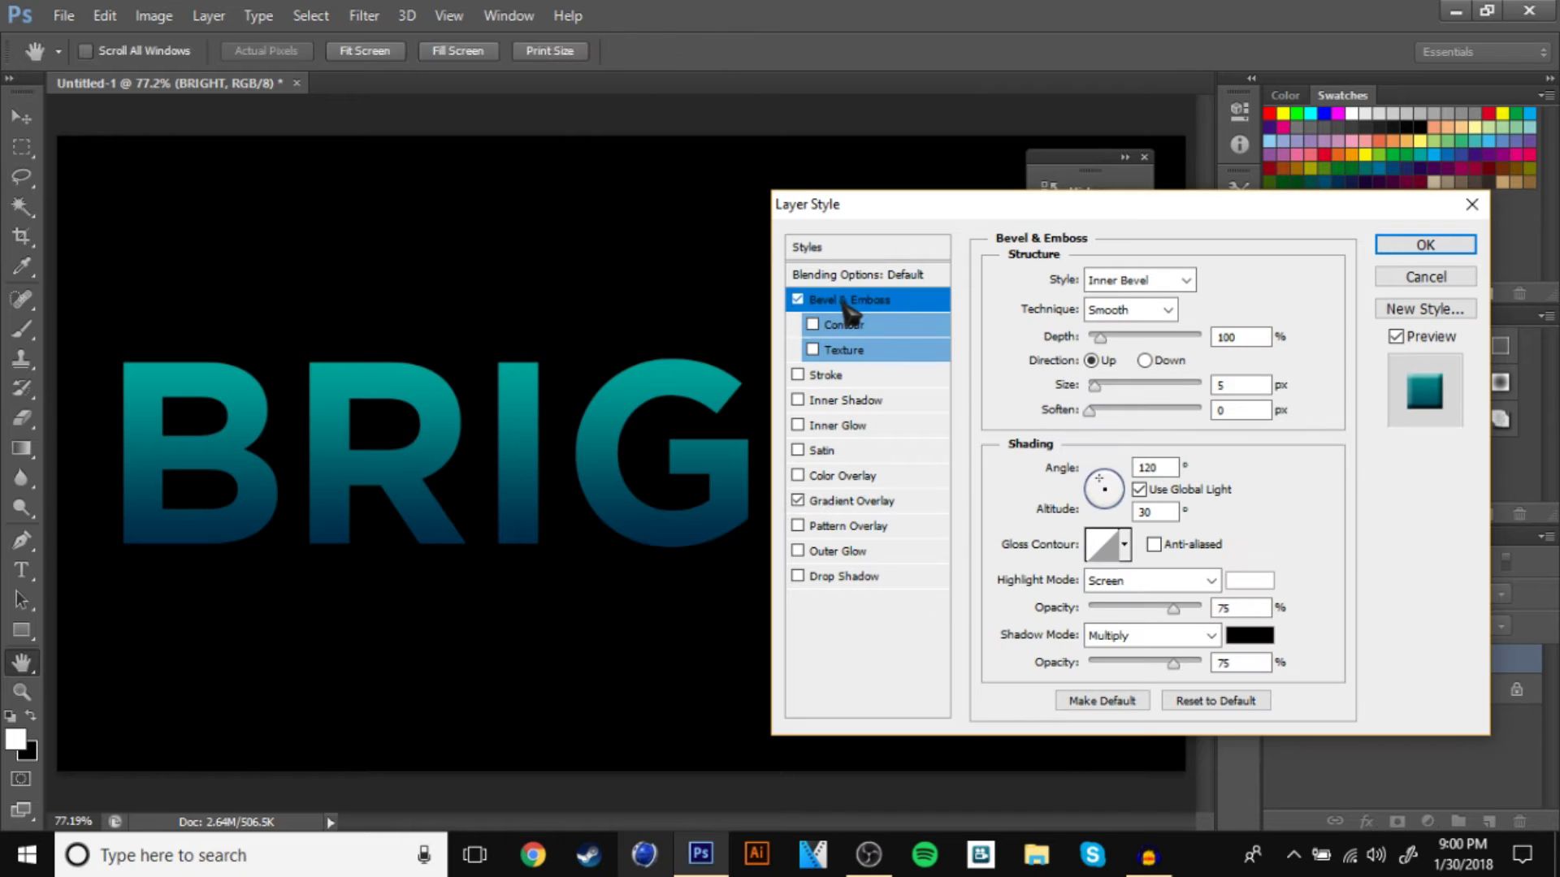
click(1249, 343)
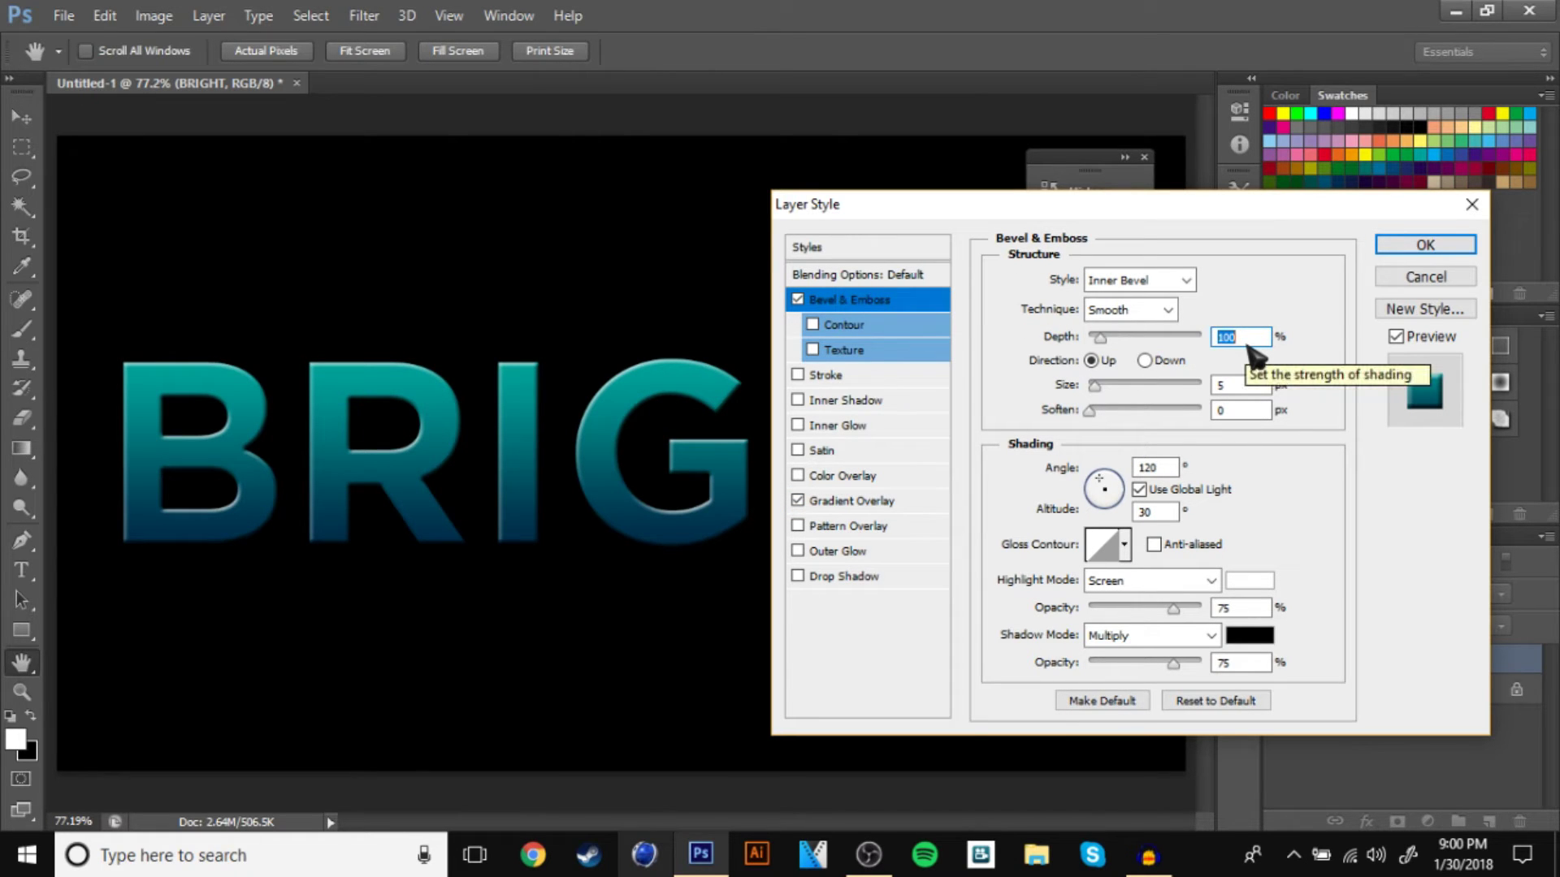
text(1)
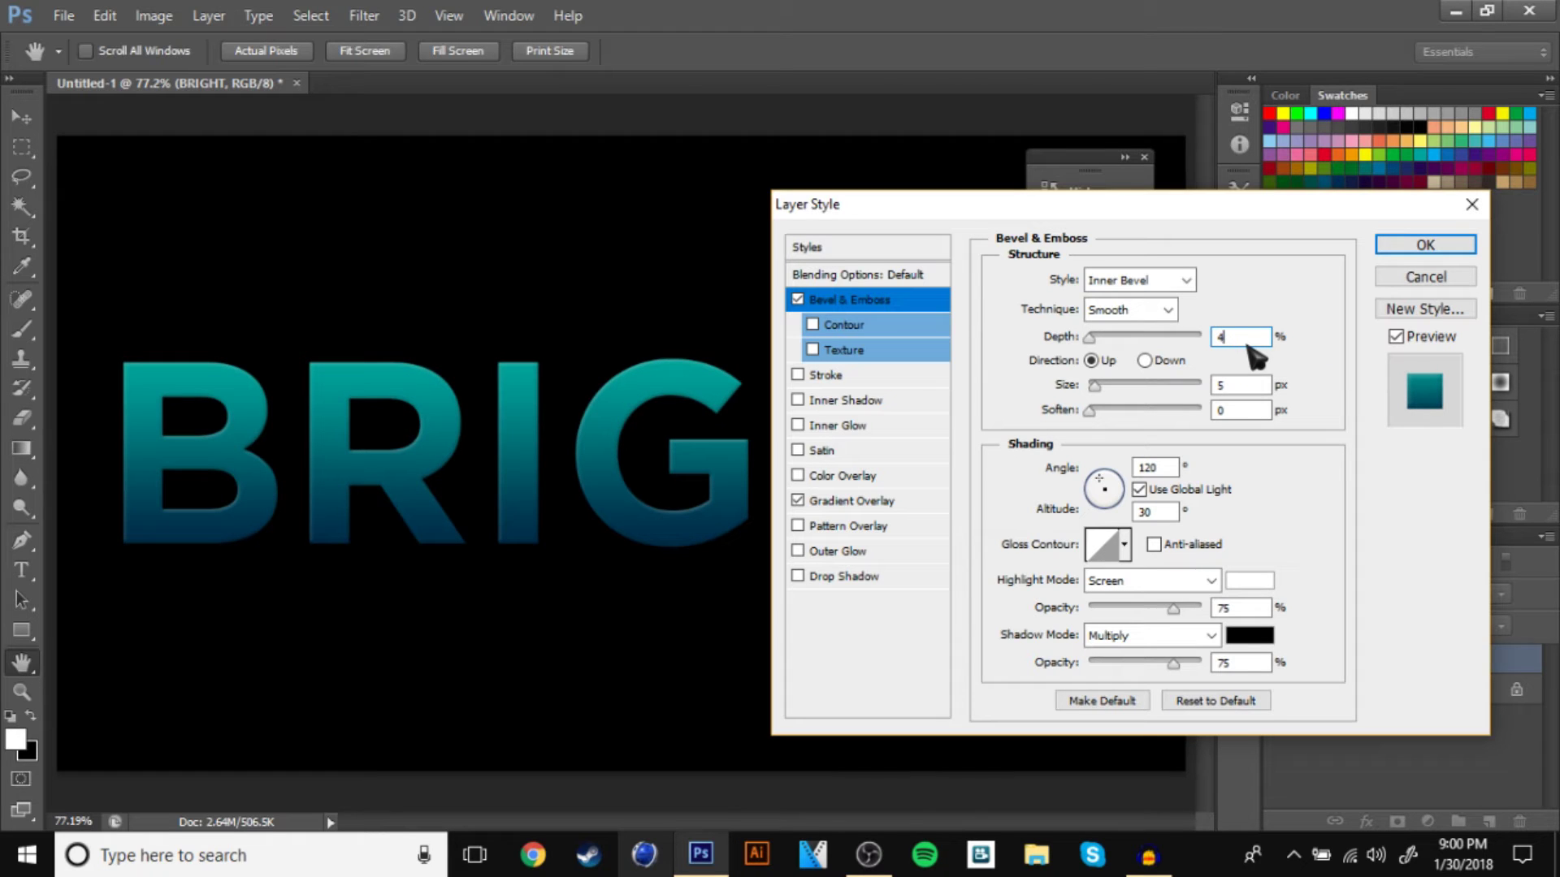
text(39)
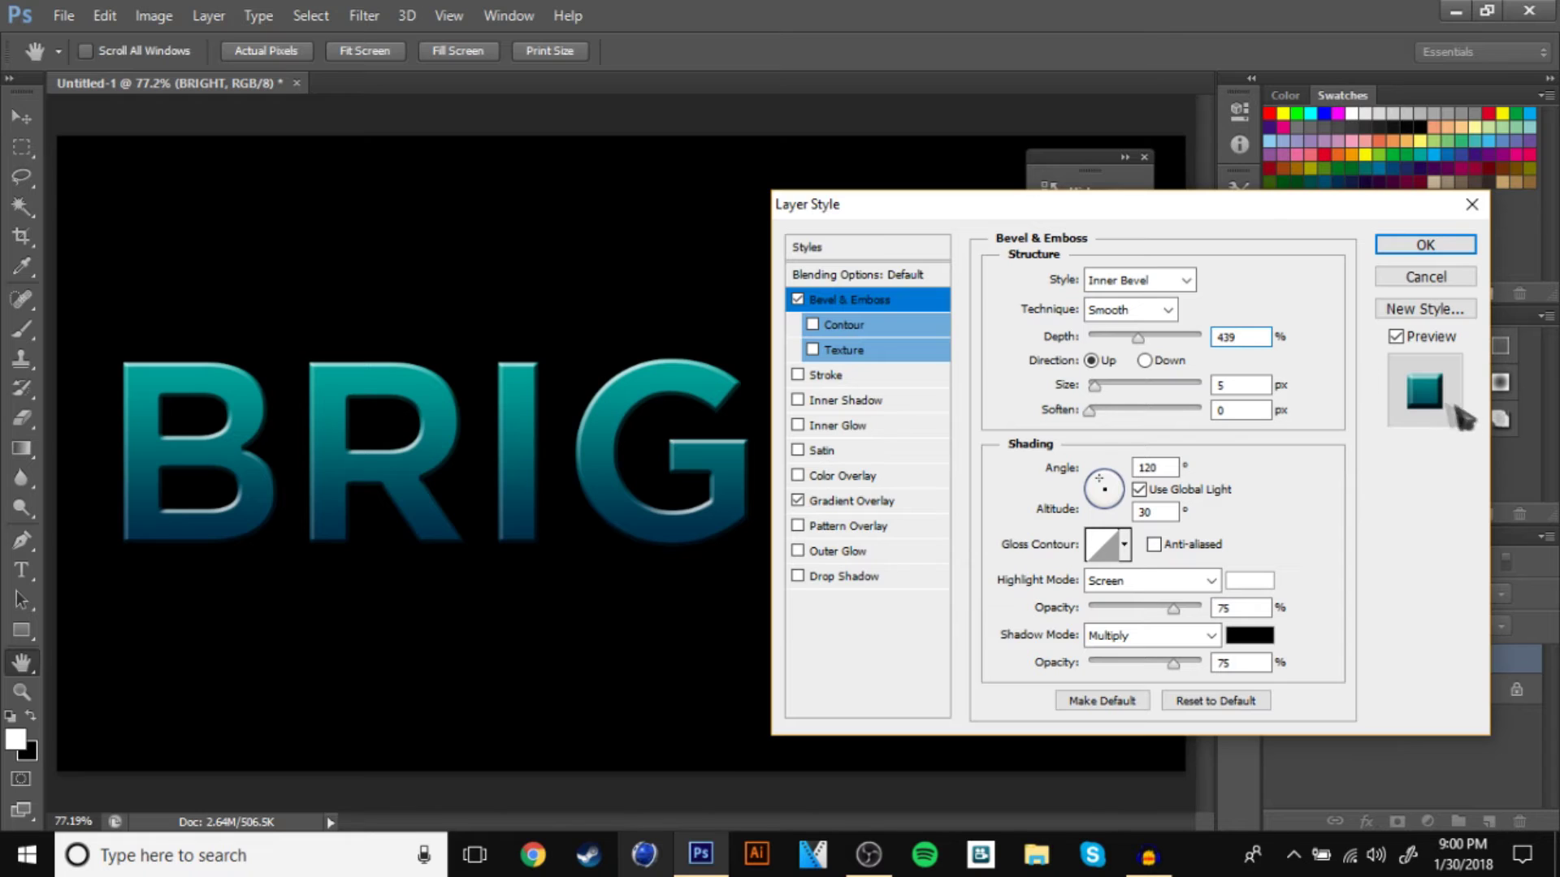
double_click(1254, 384)
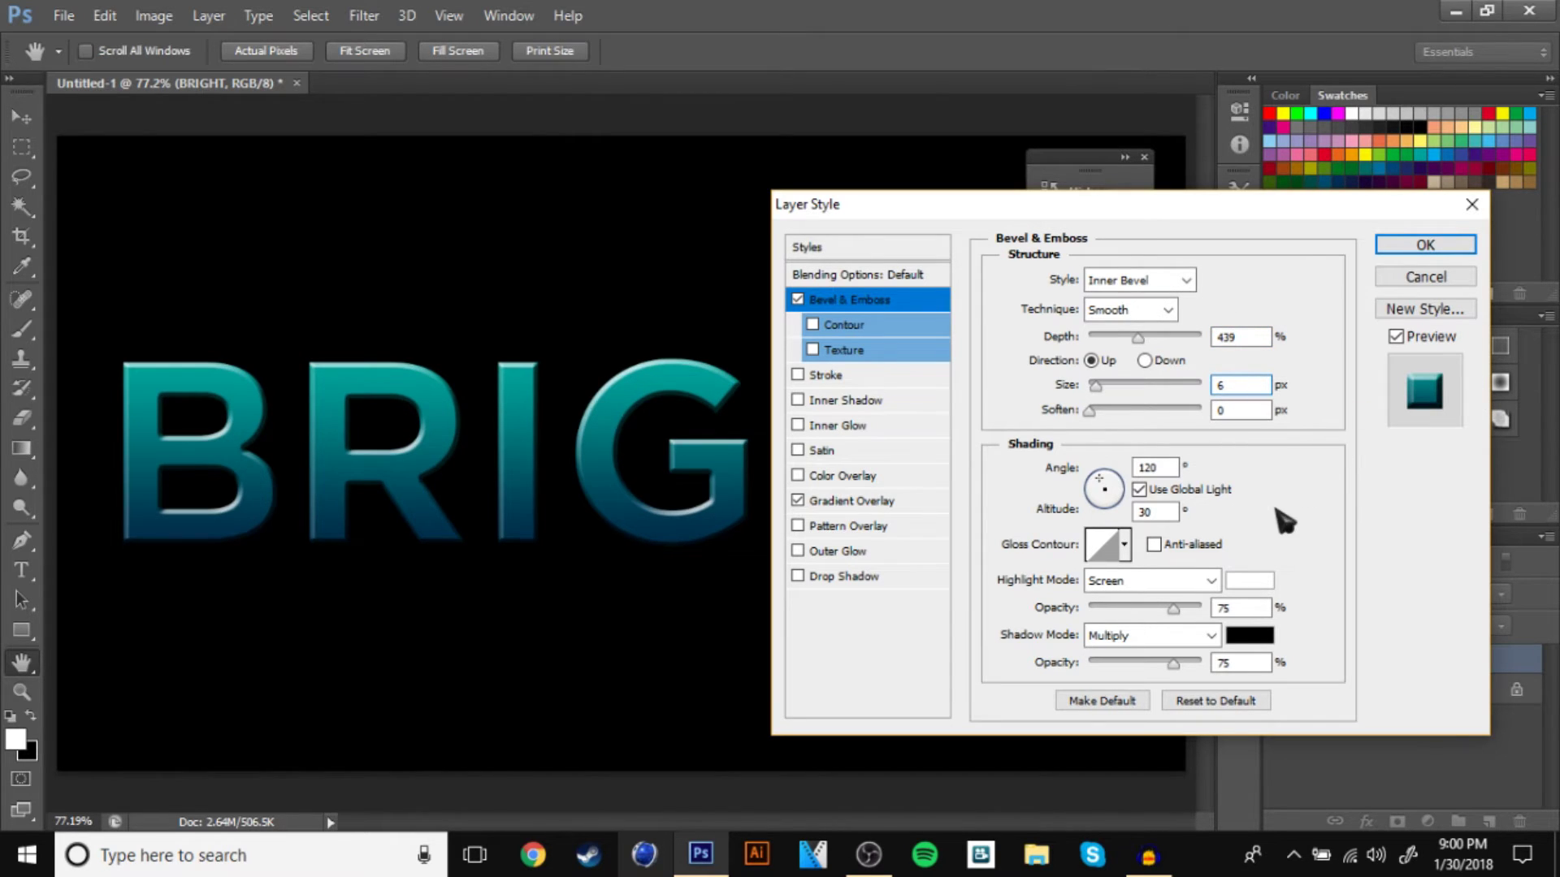
text(6)
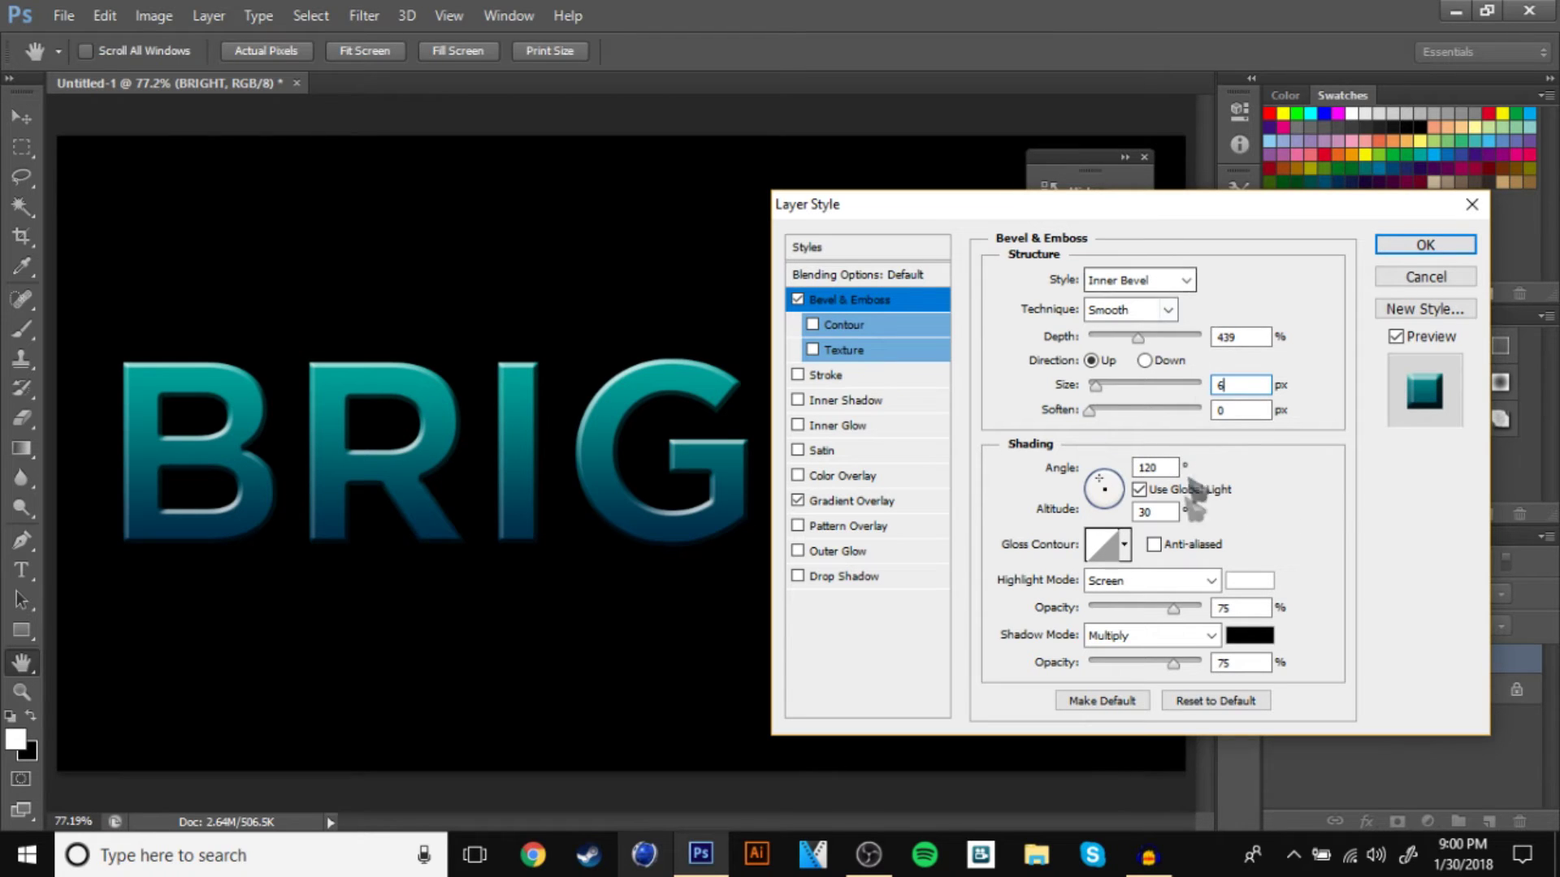
Keep Screen/Multiply, set shadow opacity 70% and highlight opacity 52%, then apply the styles
click(1171, 581)
click(1239, 578)
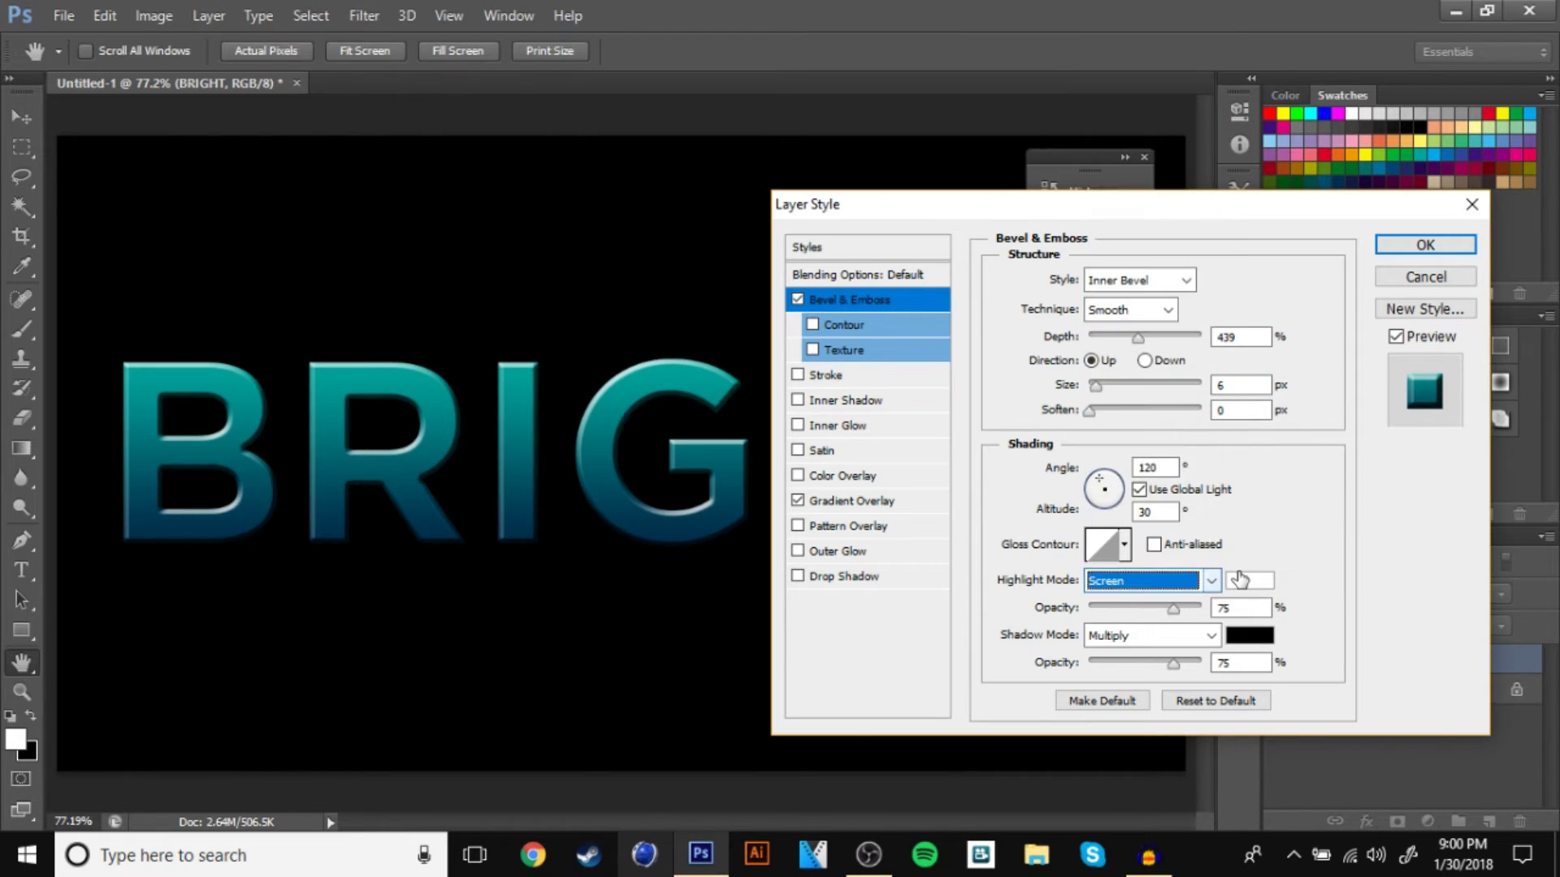
click(1184, 588)
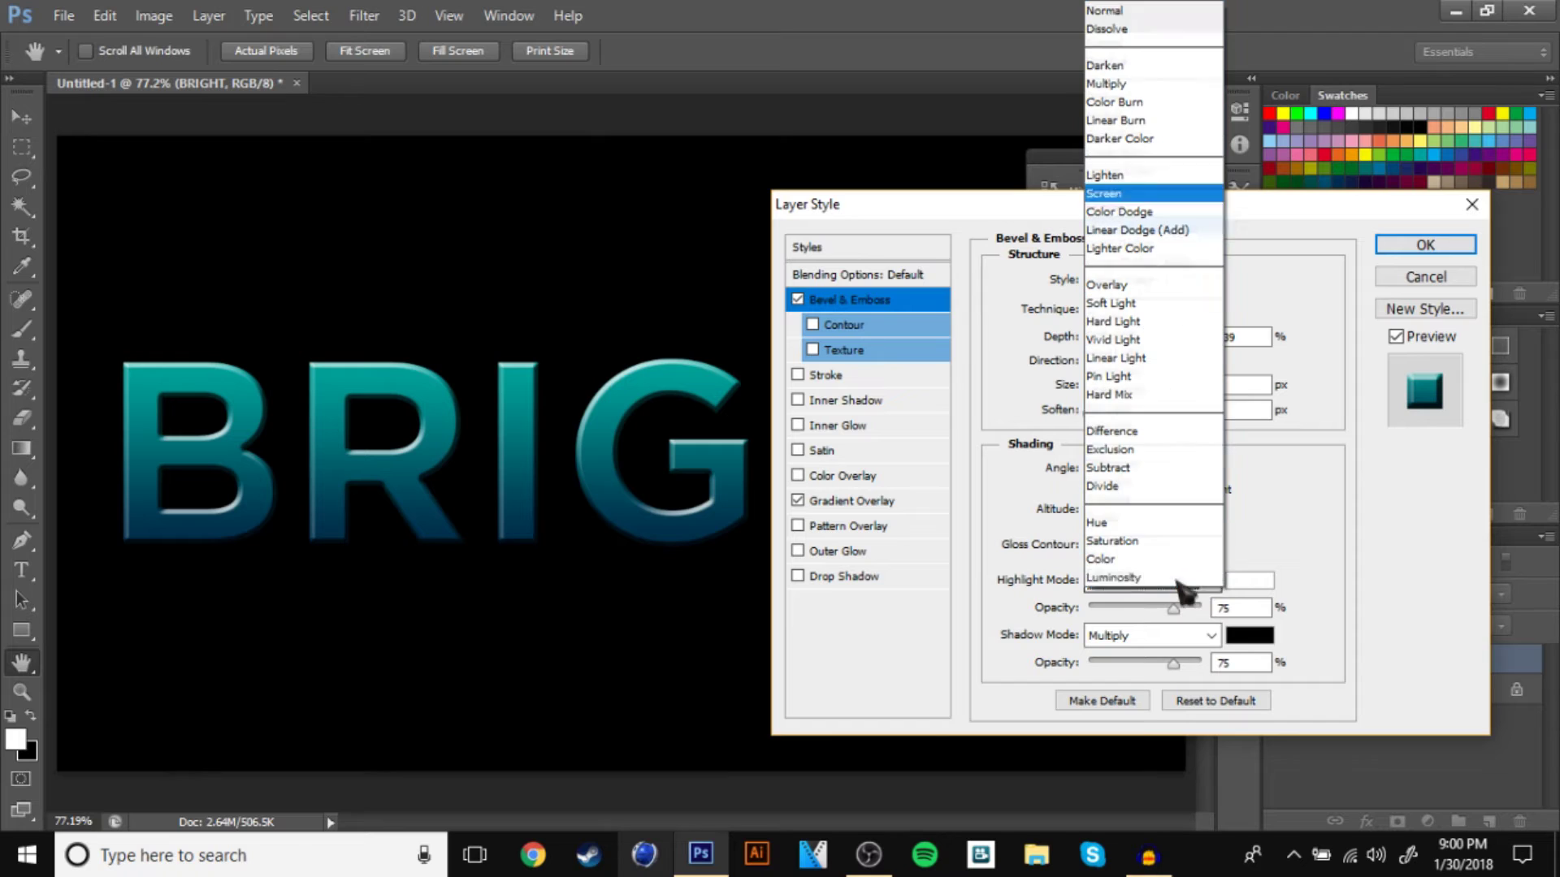
click(1176, 593)
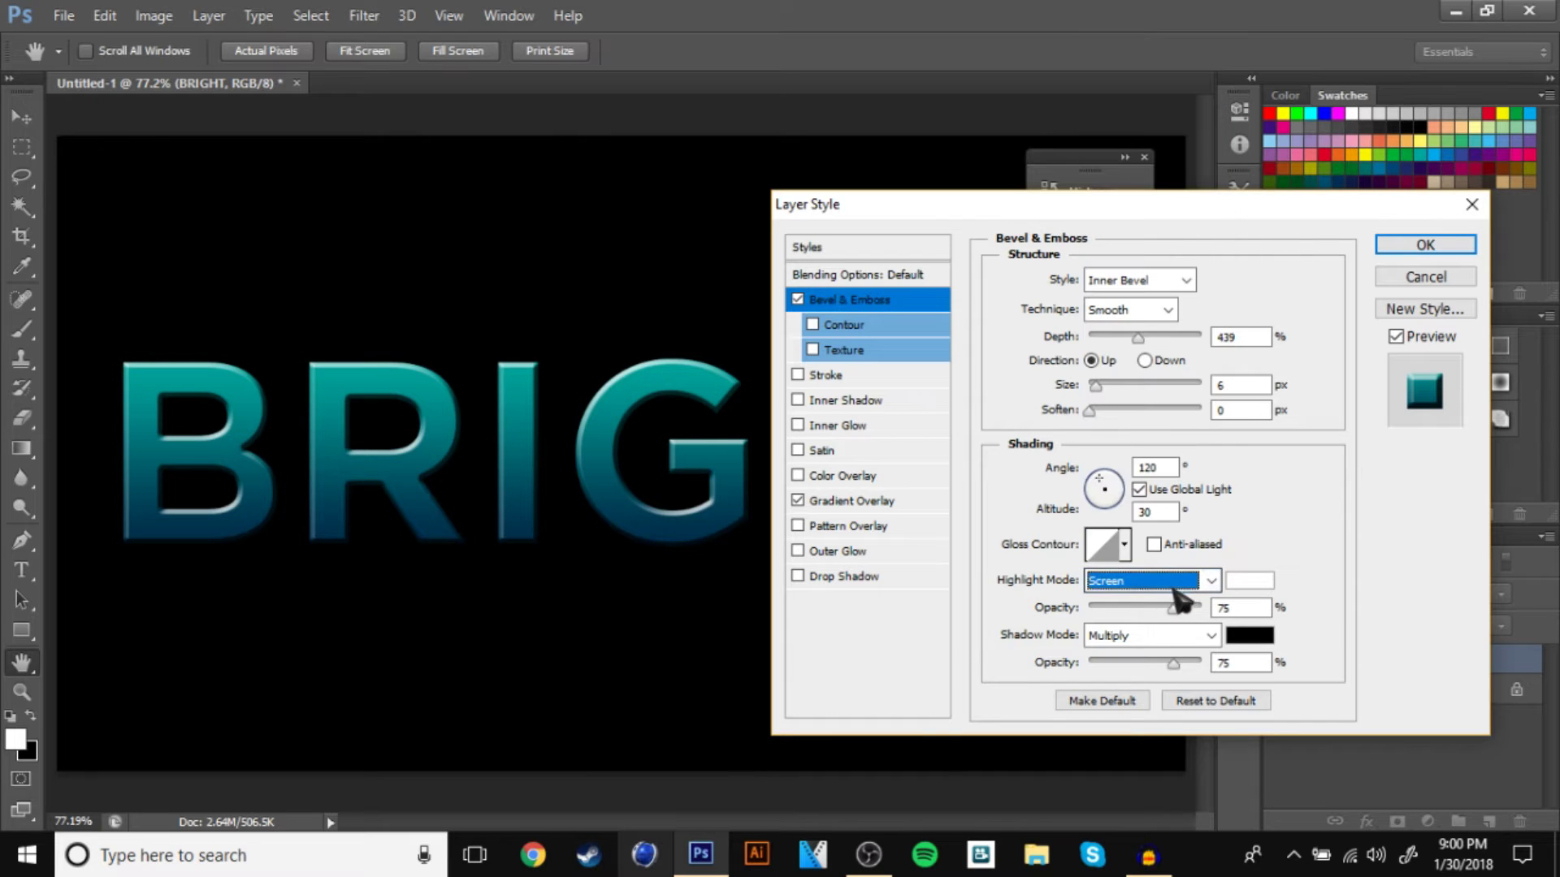
click(1187, 641)
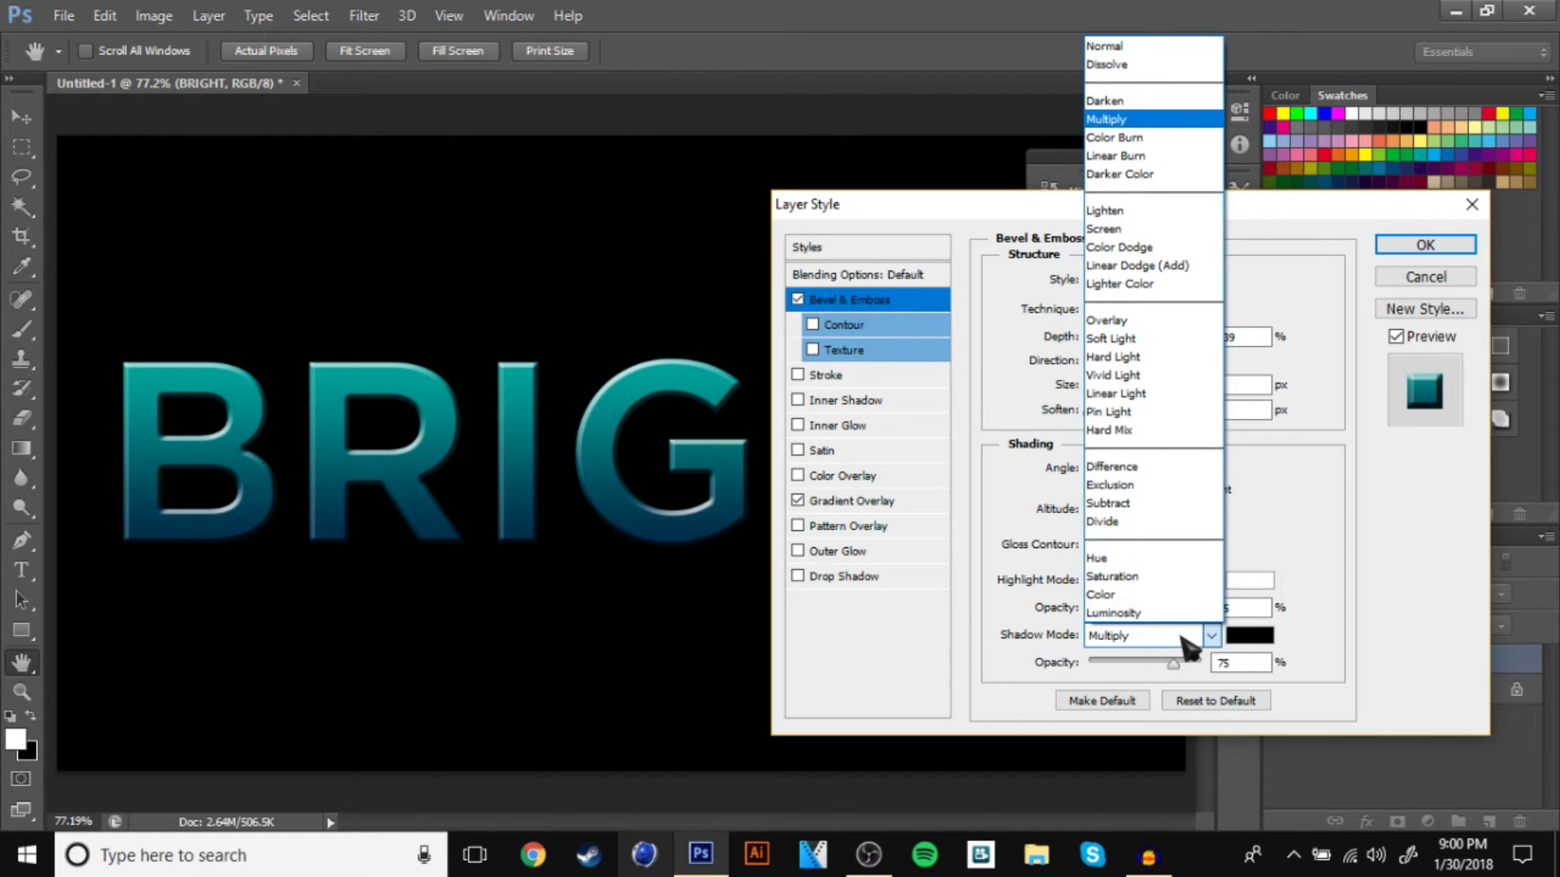
click(1187, 646)
double_click(1241, 664)
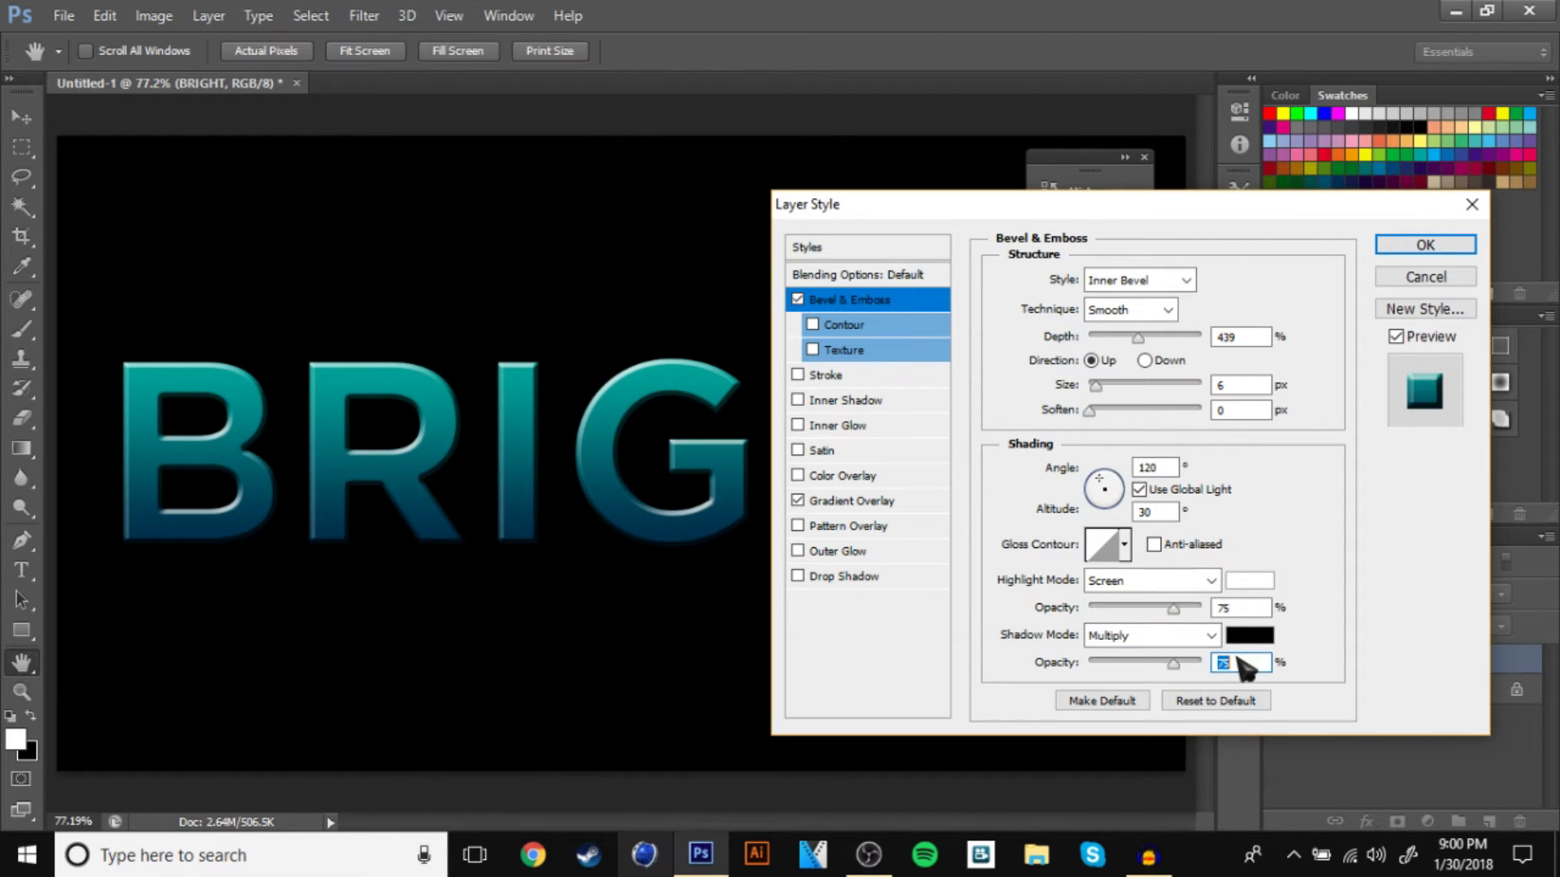
text(70)
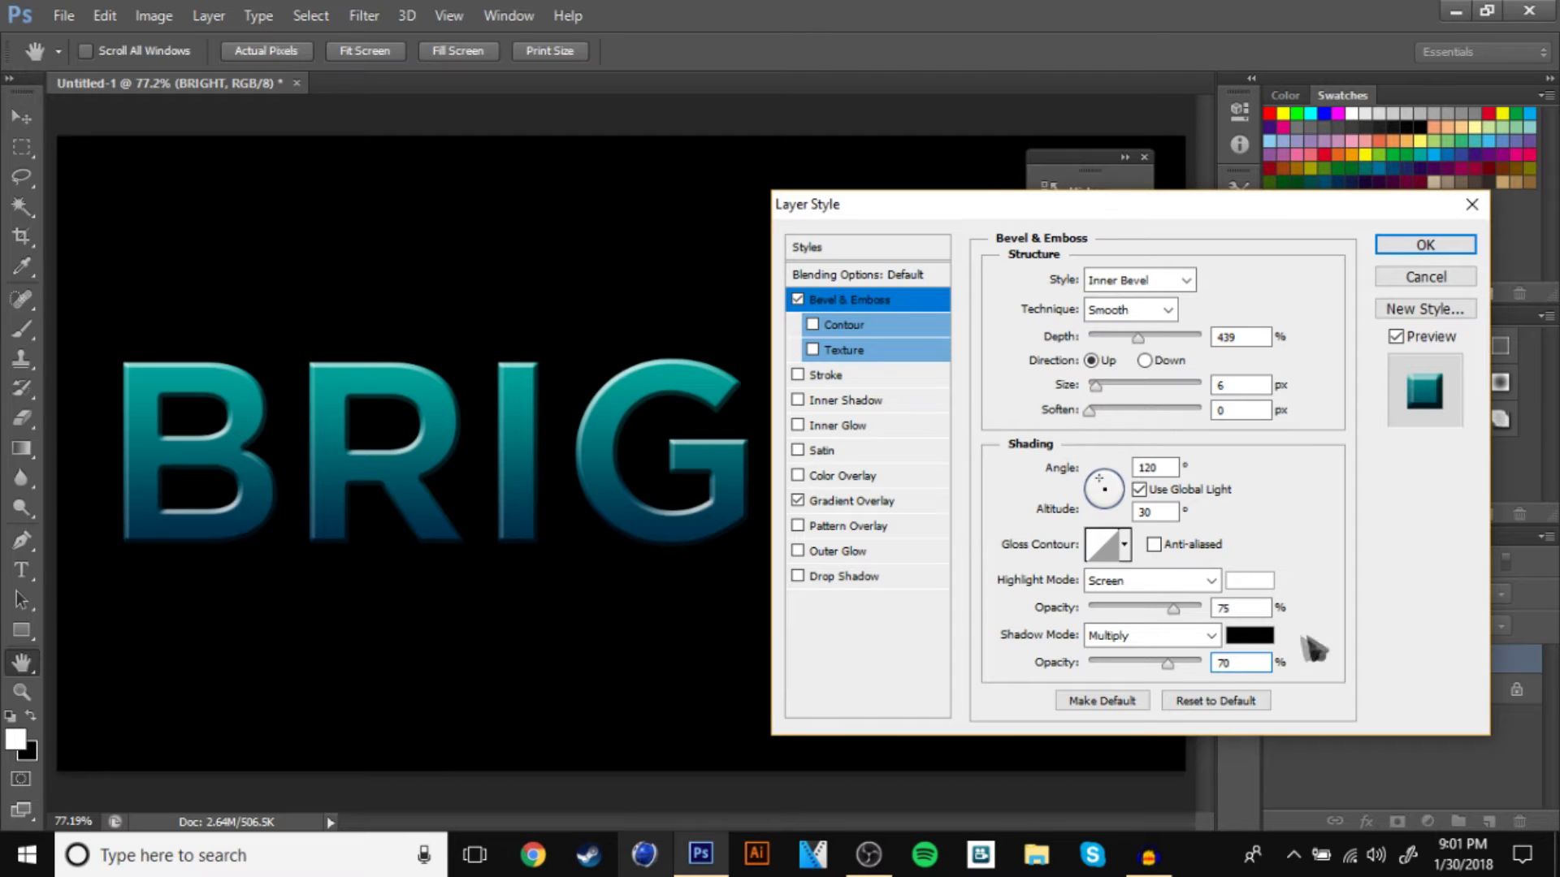
drag(1055, 208, 891, 185)
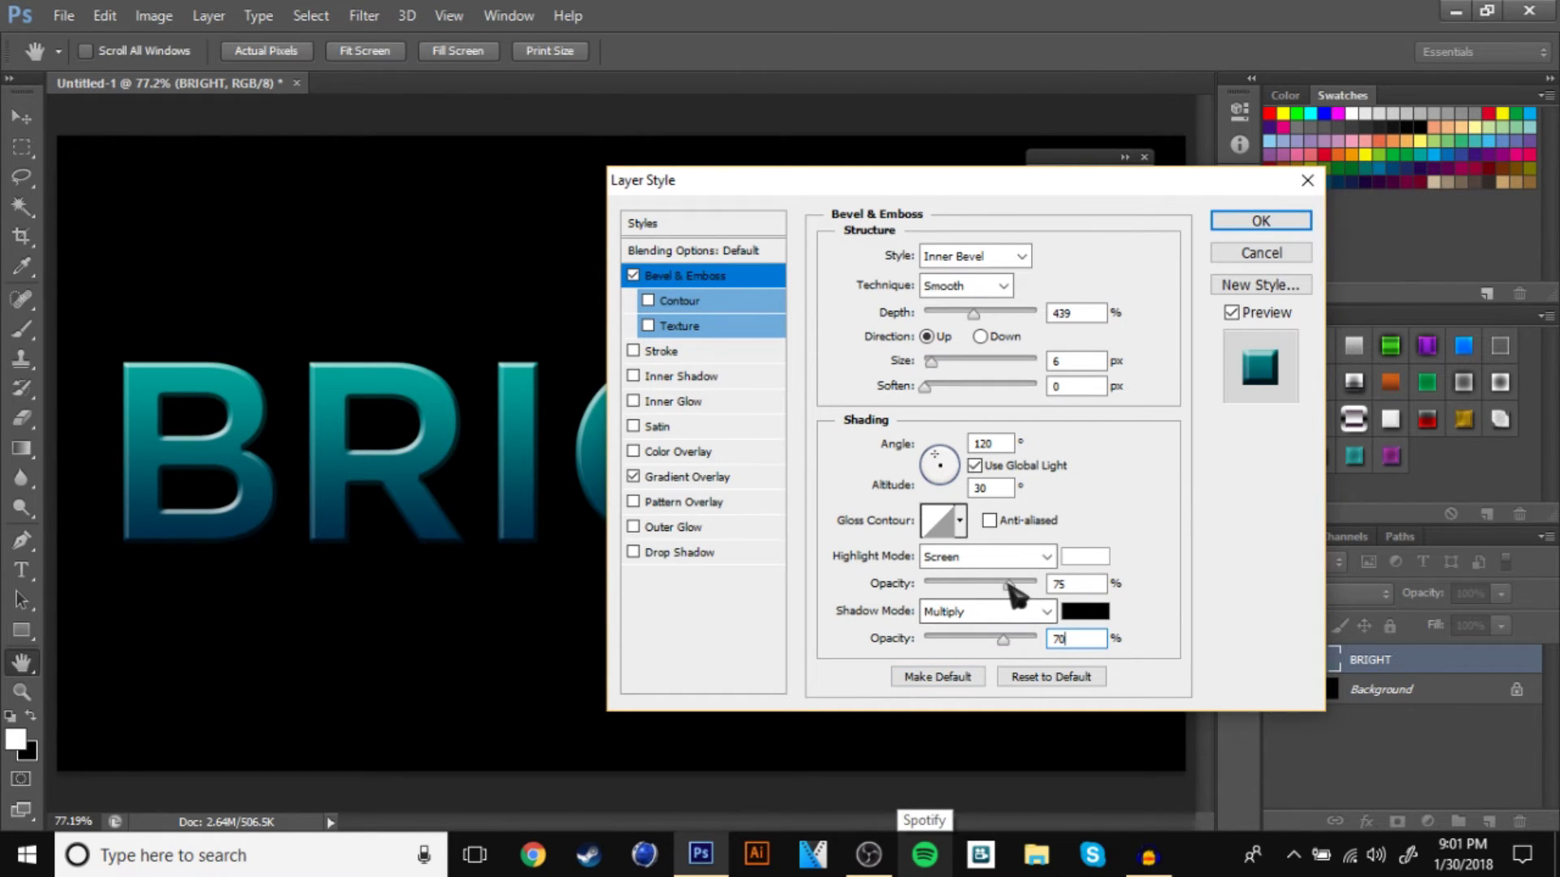
click(1004, 640)
mouse_move(1008, 585)
mouse_down()
mouse_move(982, 585)
mouse_move(1025, 597)
mouse_move(1013, 596)
mouse_up()
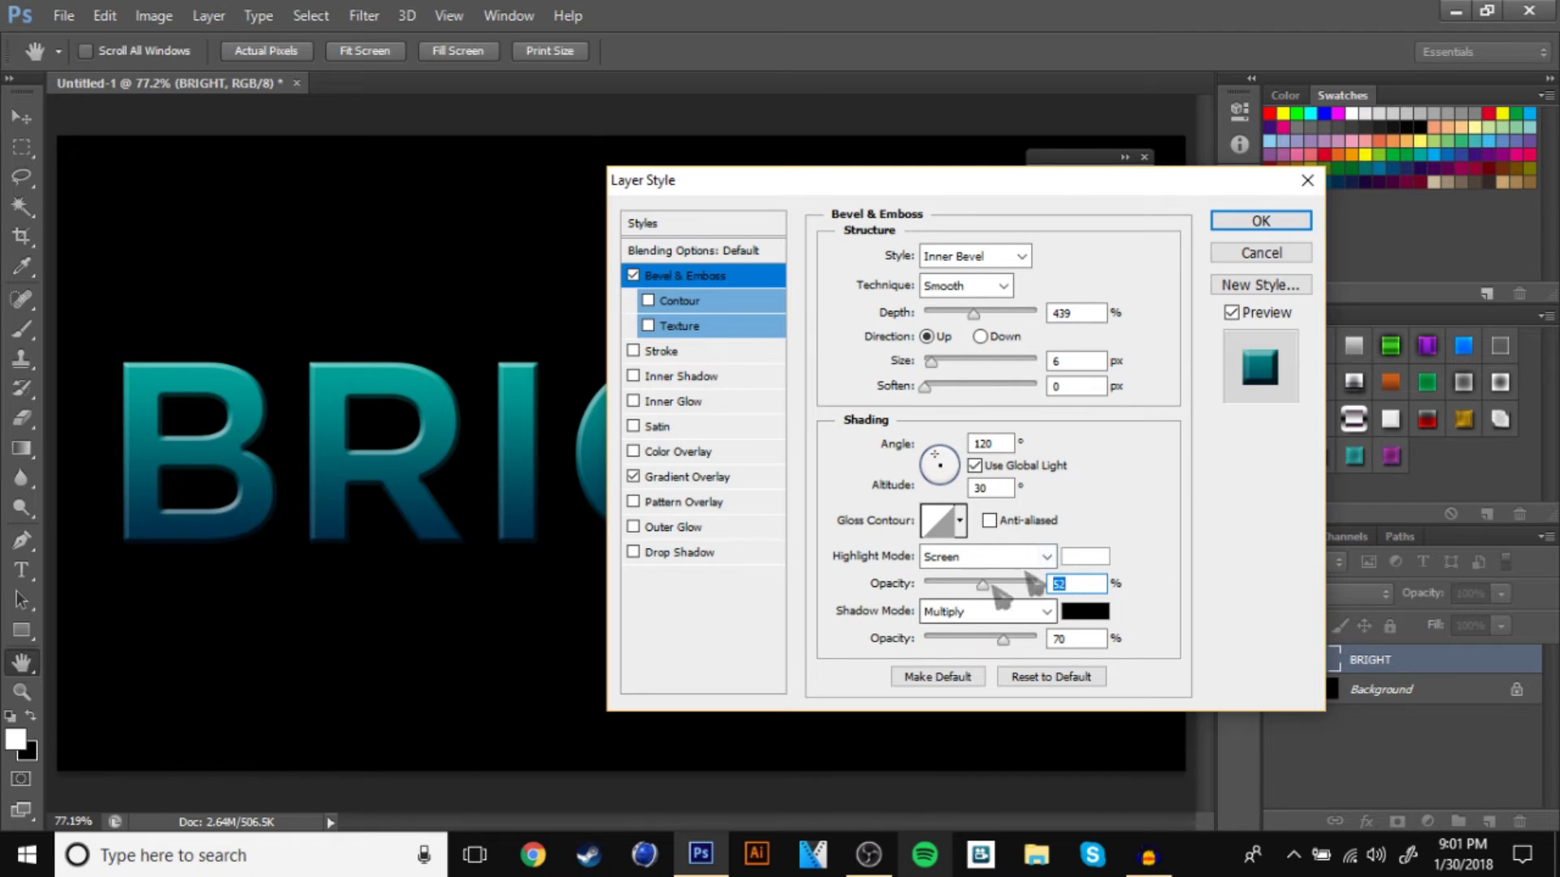
click(1263, 222)
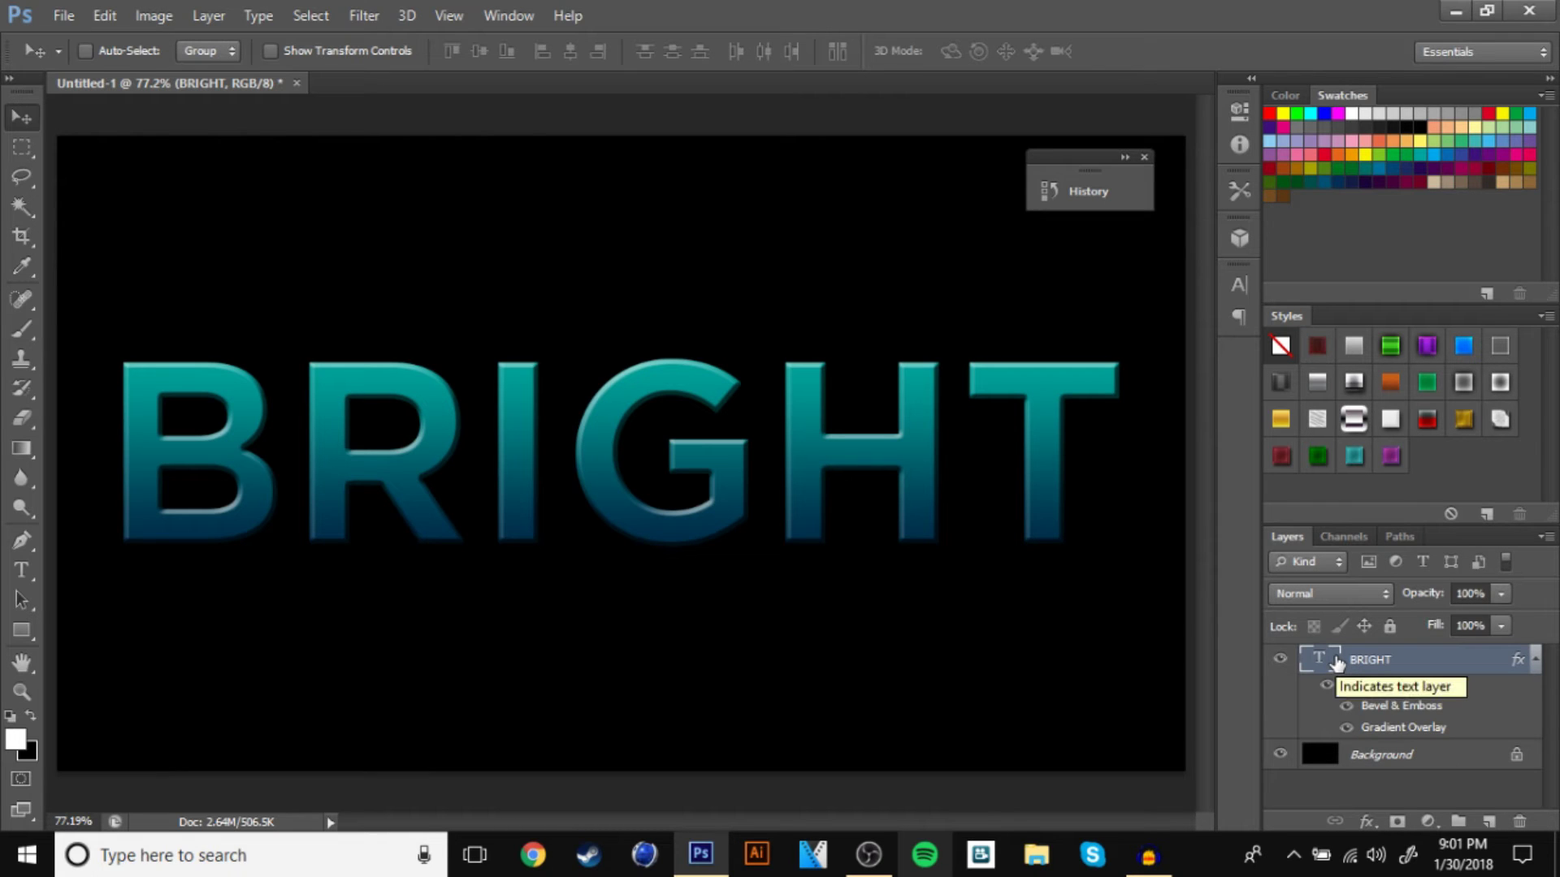
Duplicate the styled BRIGHT layer and make BRIGHT copy the selected layer
key(ctrl+j)
key(ctrl+j)
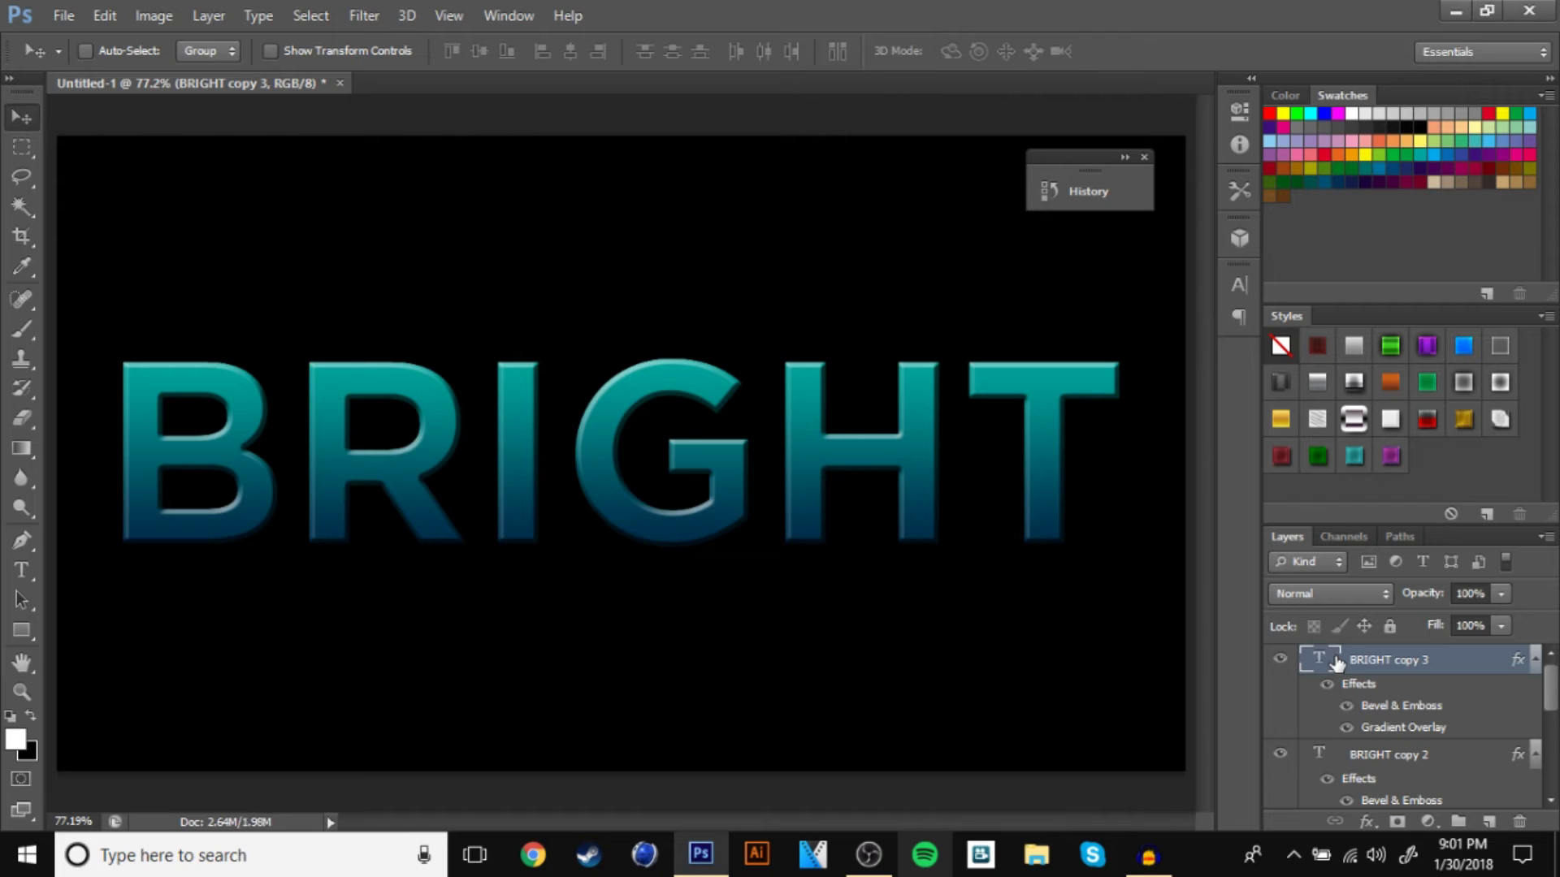
scroll(1336, 663, down, 3)
scroll(1434, 697, up, 3)
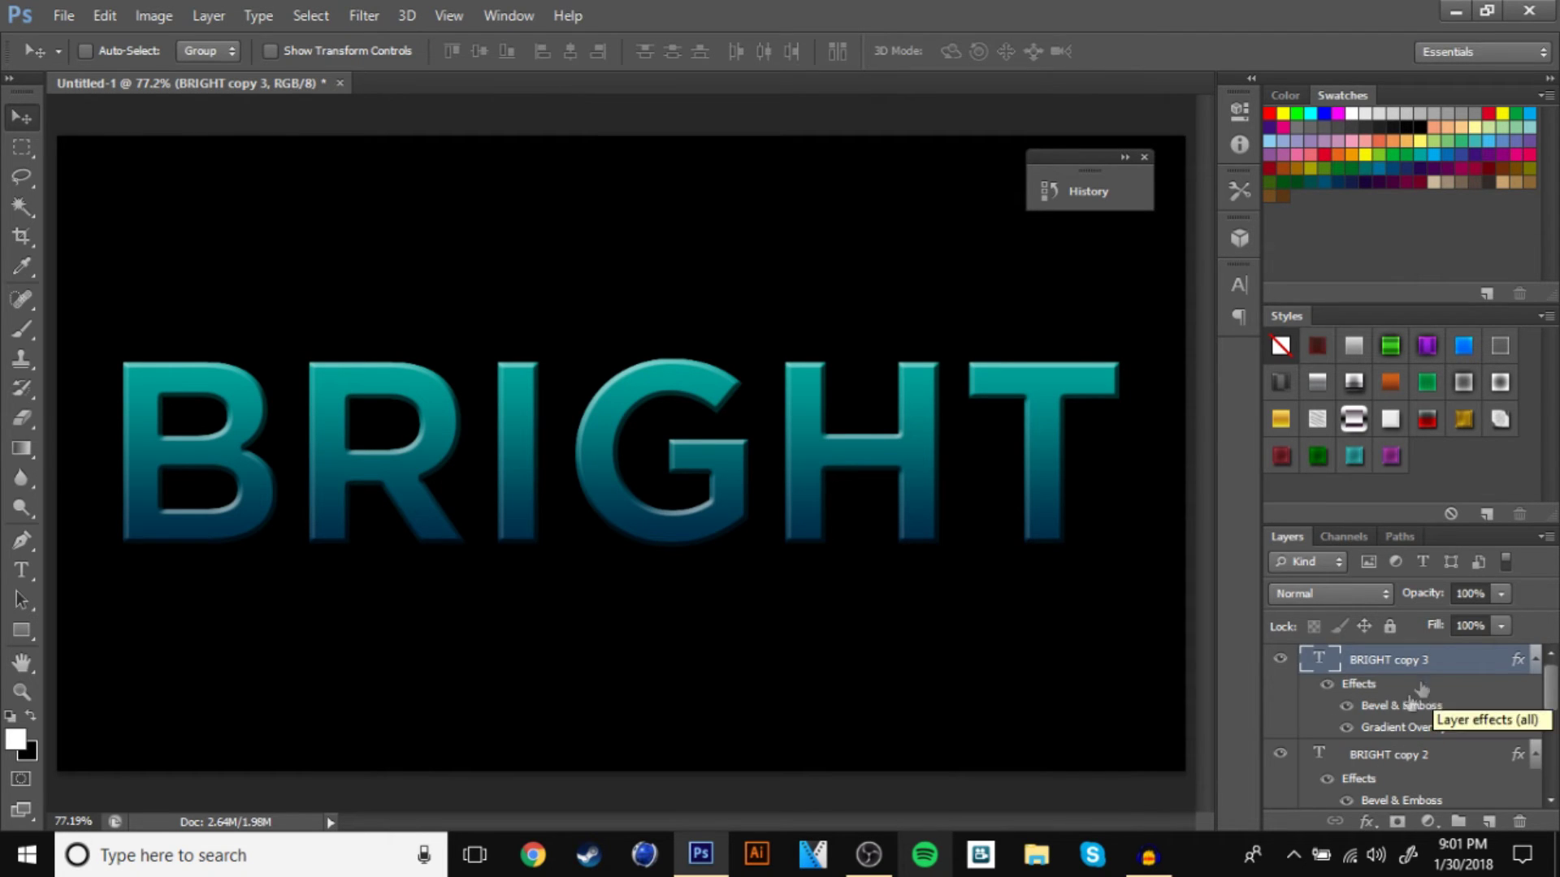
scroll(1371, 694, down, 3)
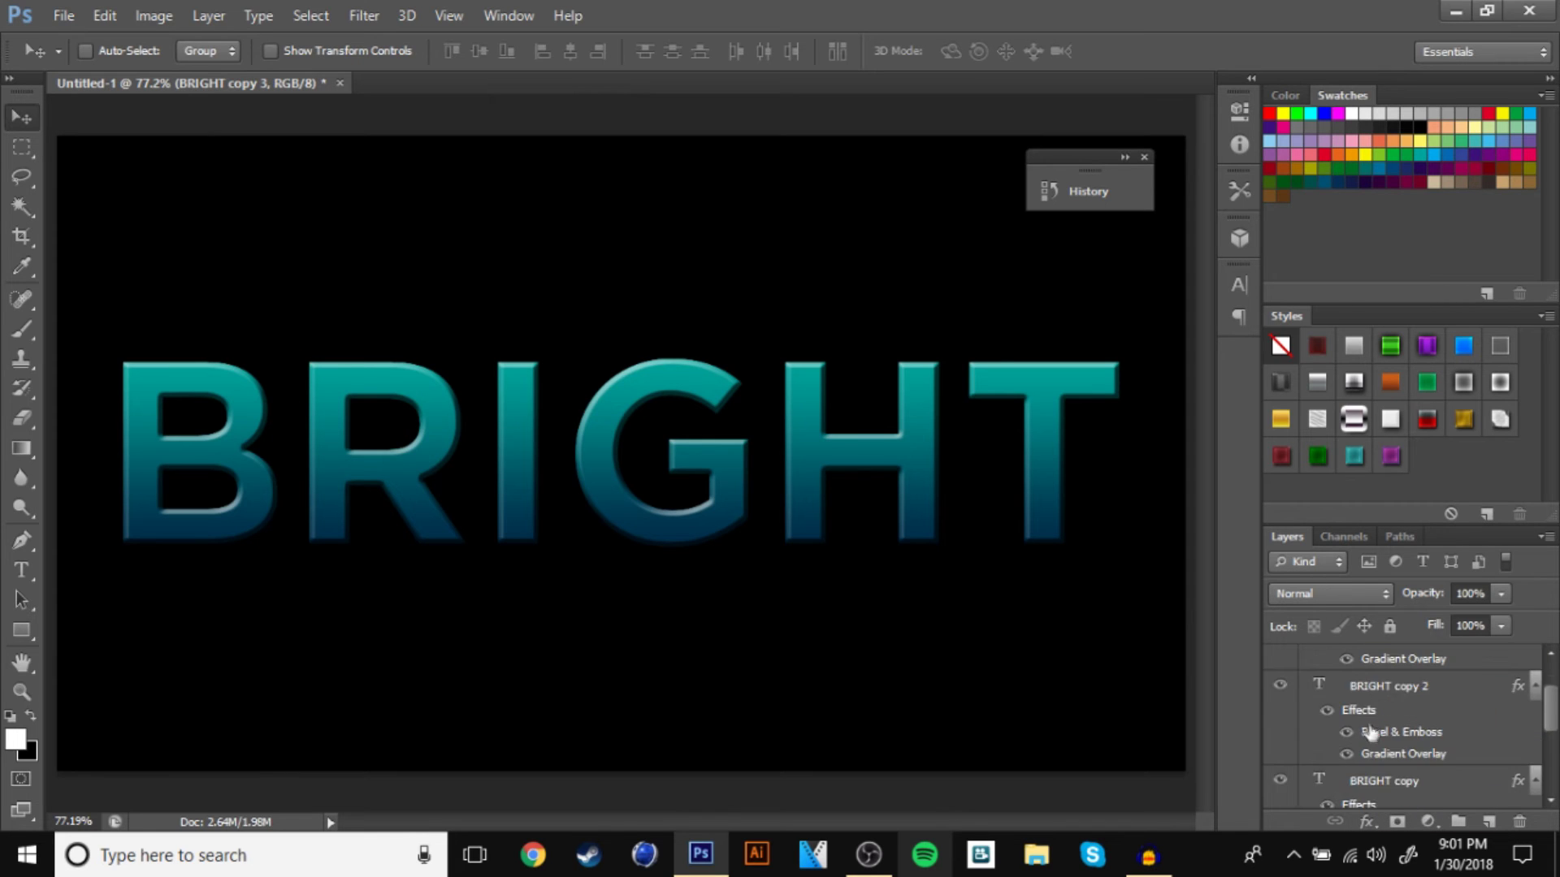
key(Delete)
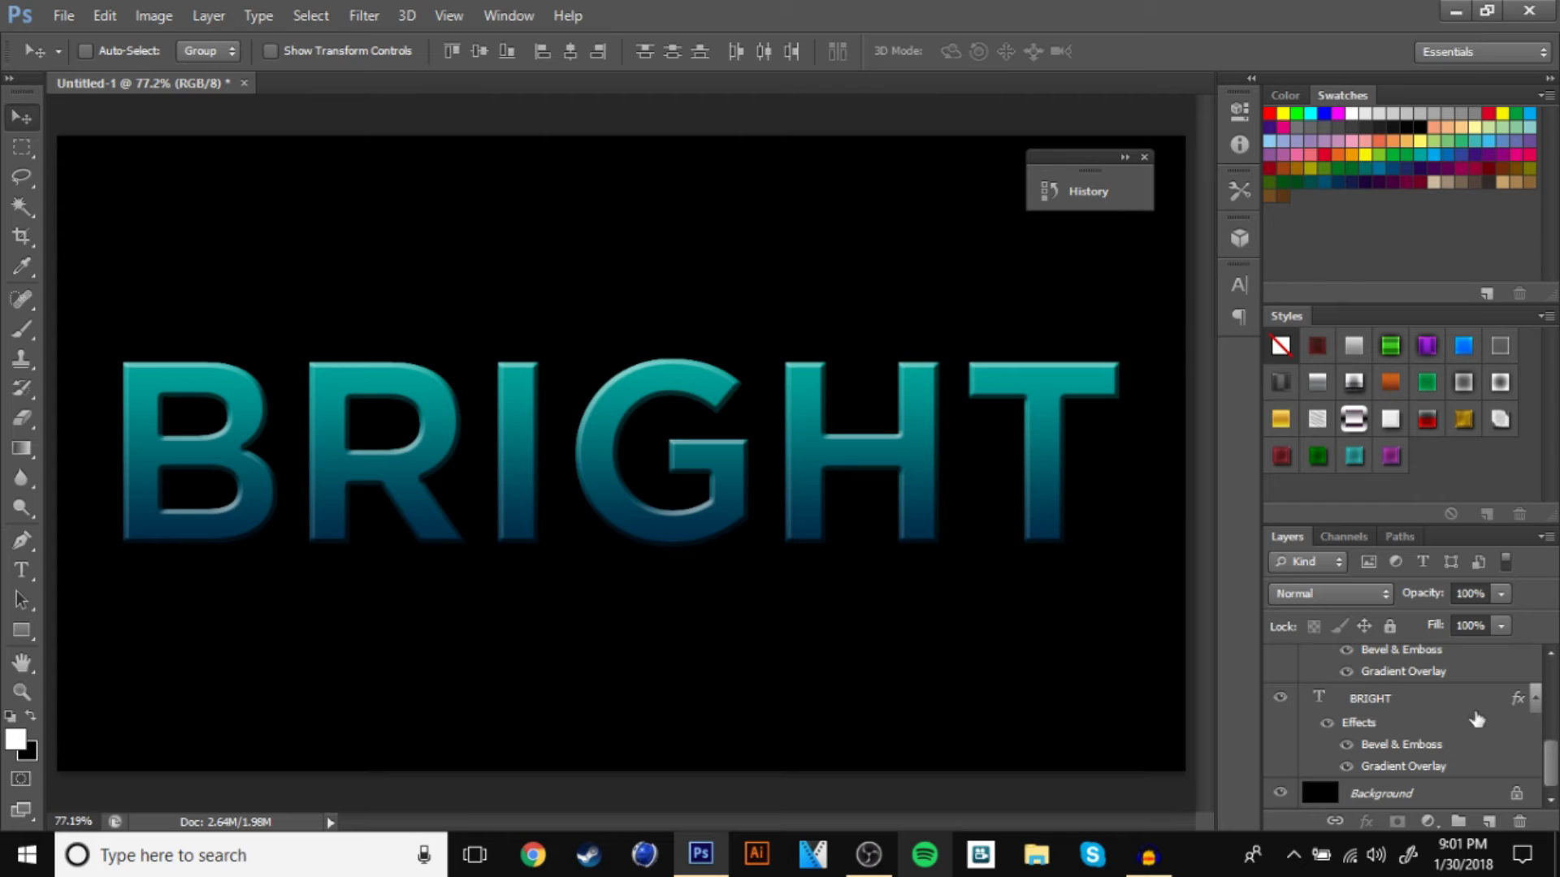
key(ctrl+z)
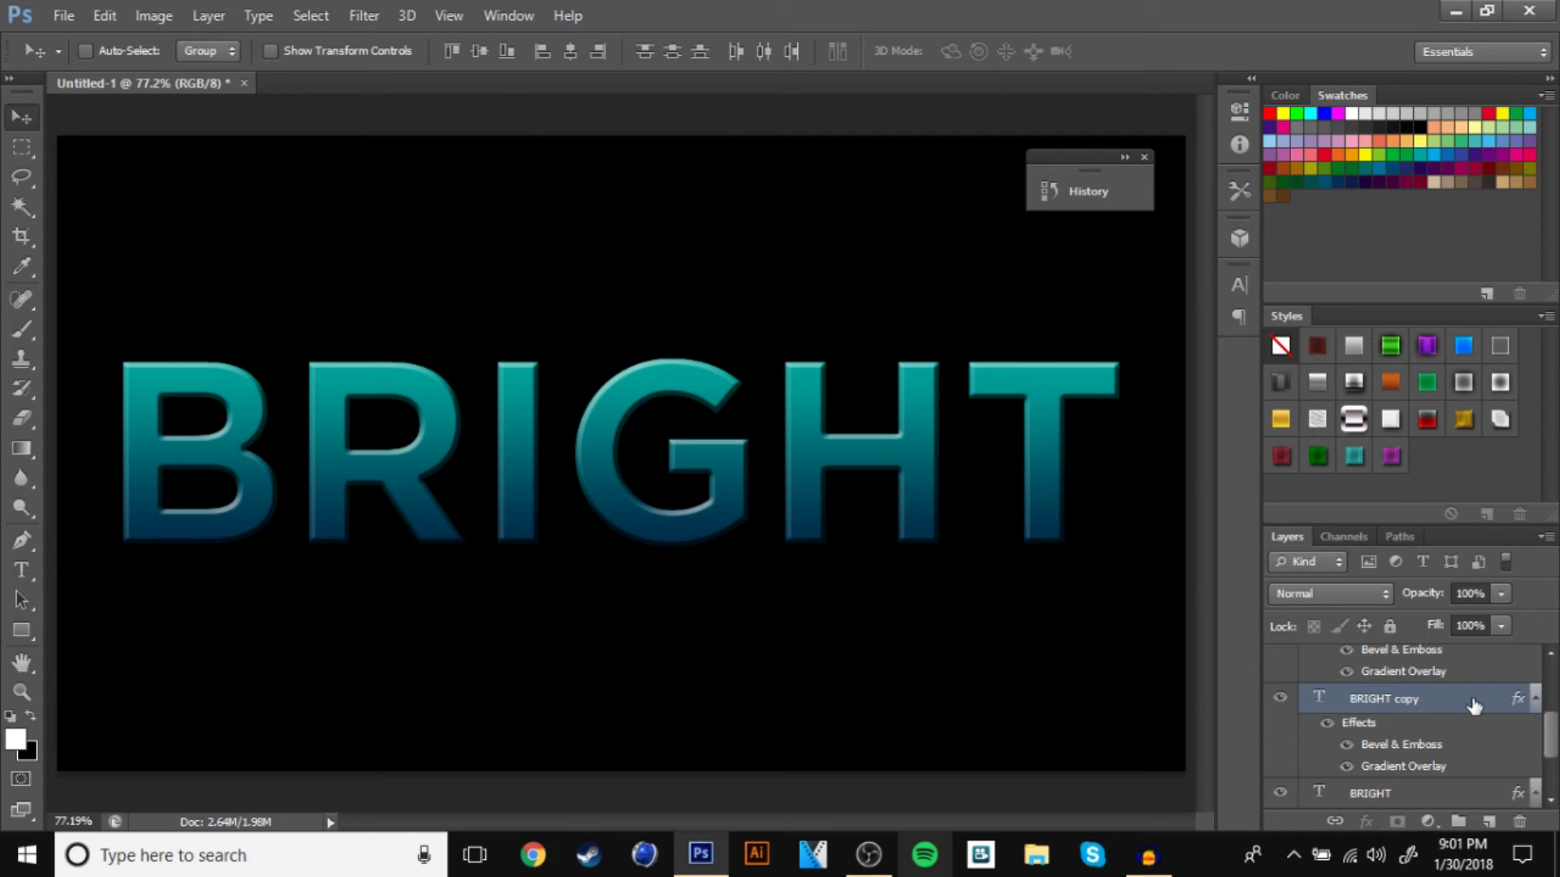
Change BRIGHT copy's blend mode from Normal to Dissolve
click(1341, 600)
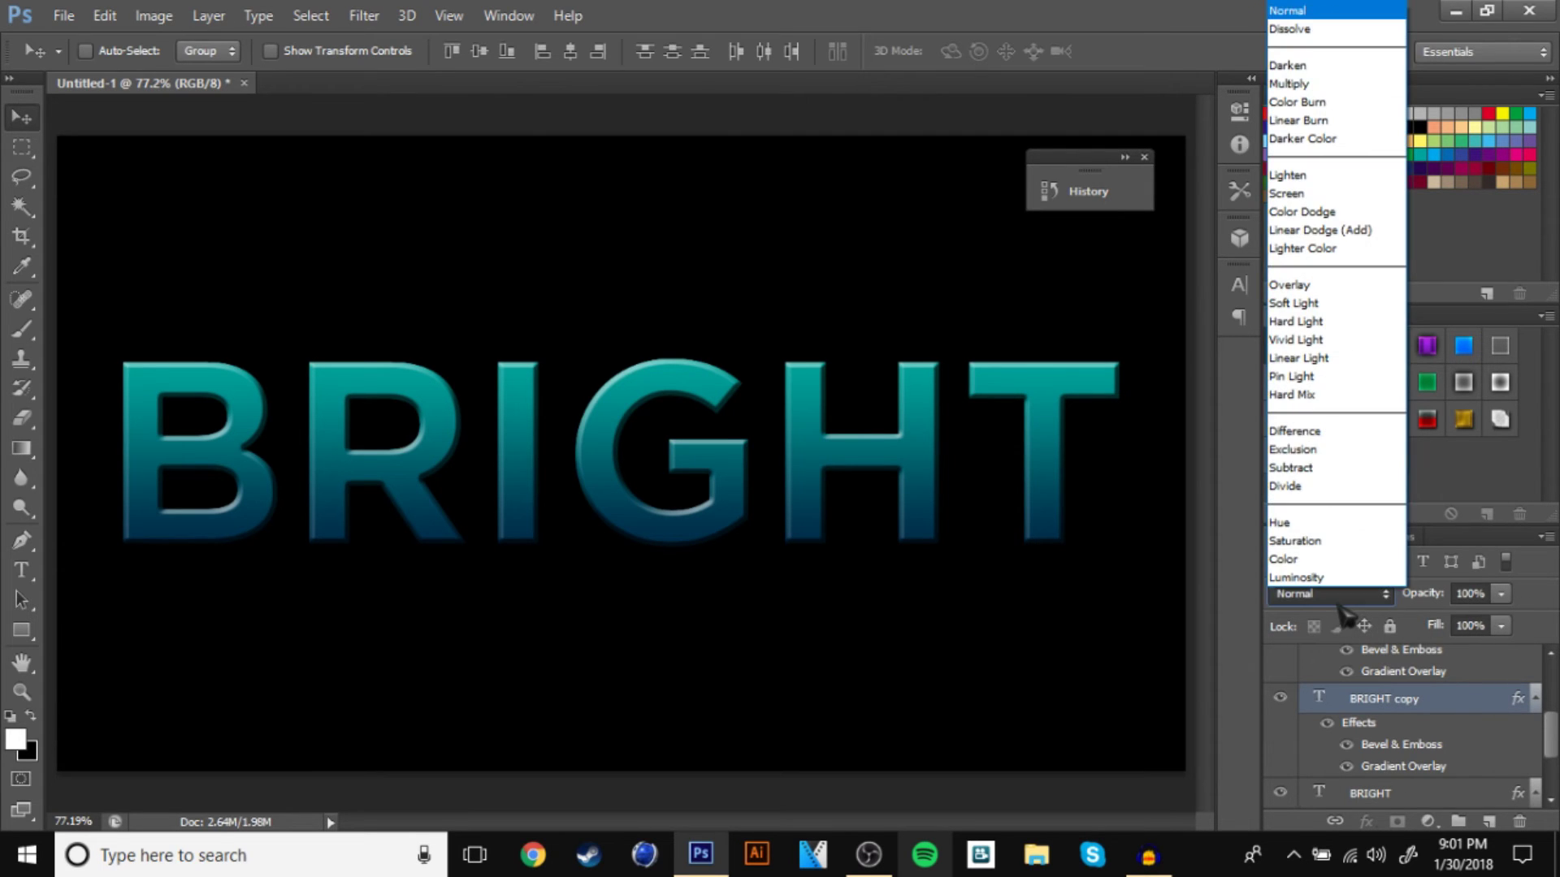
click(1344, 603)
click(1345, 603)
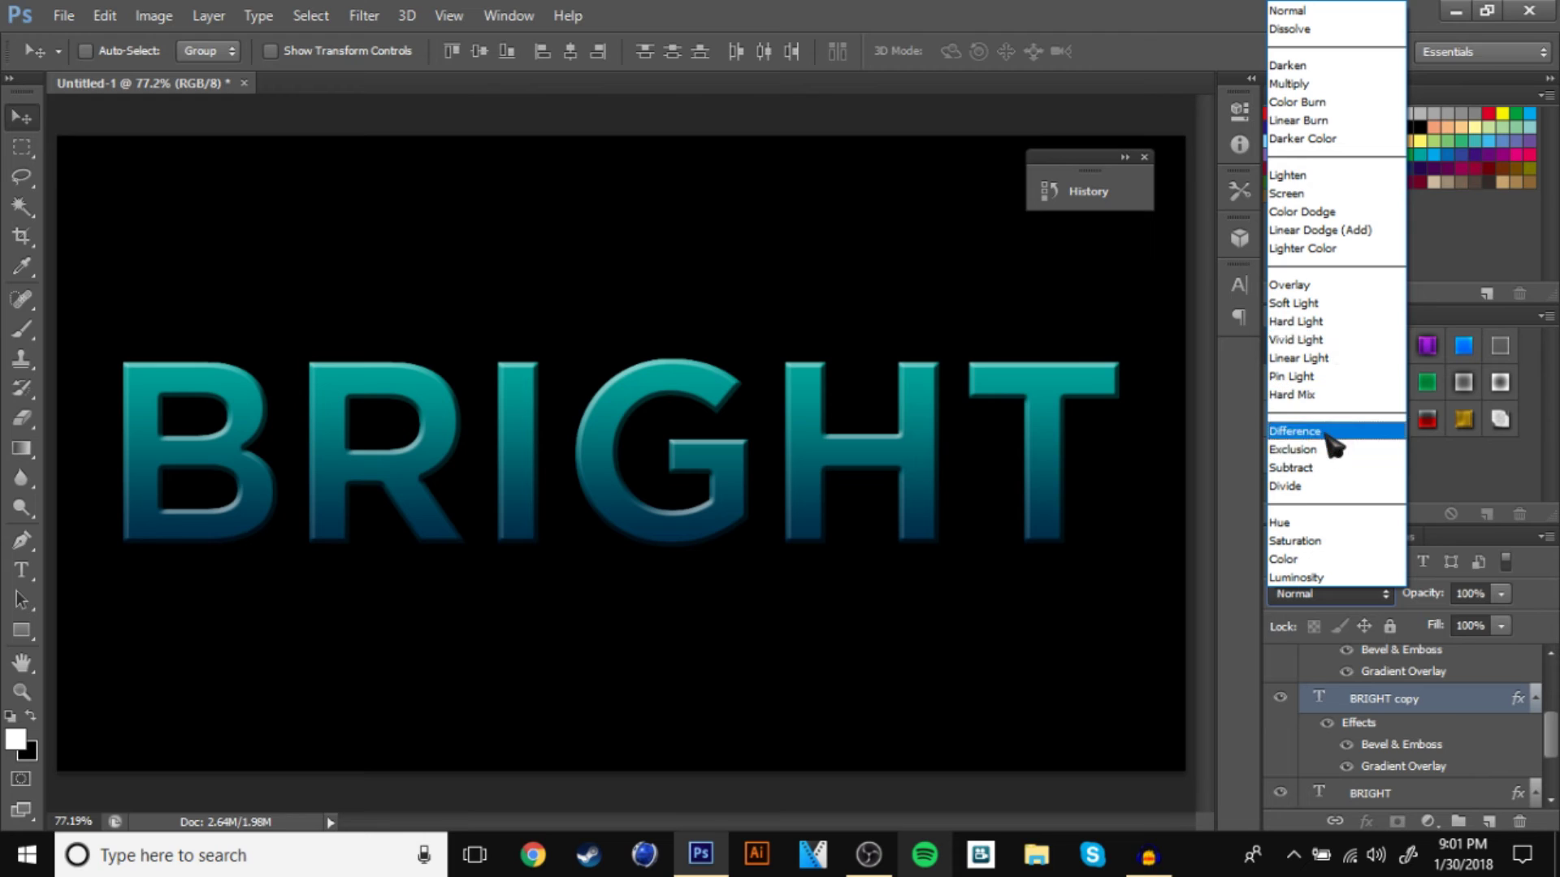
click(1322, 29)
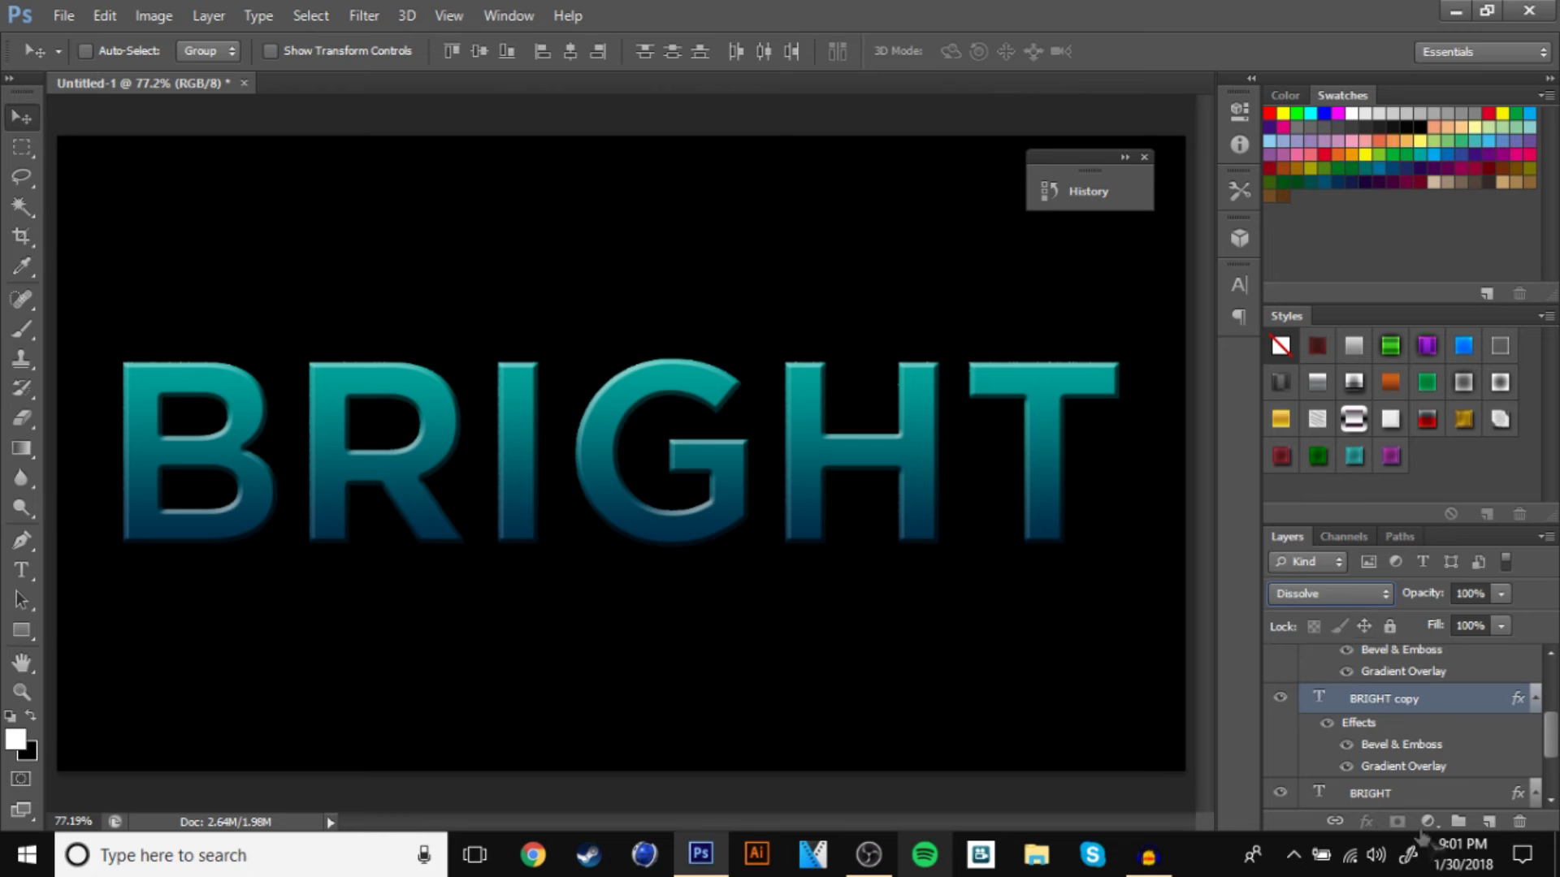
Rasterize the BRIGHT copy layer style and merge the copies into BRIGHT copy 3
right_click(1446, 711)
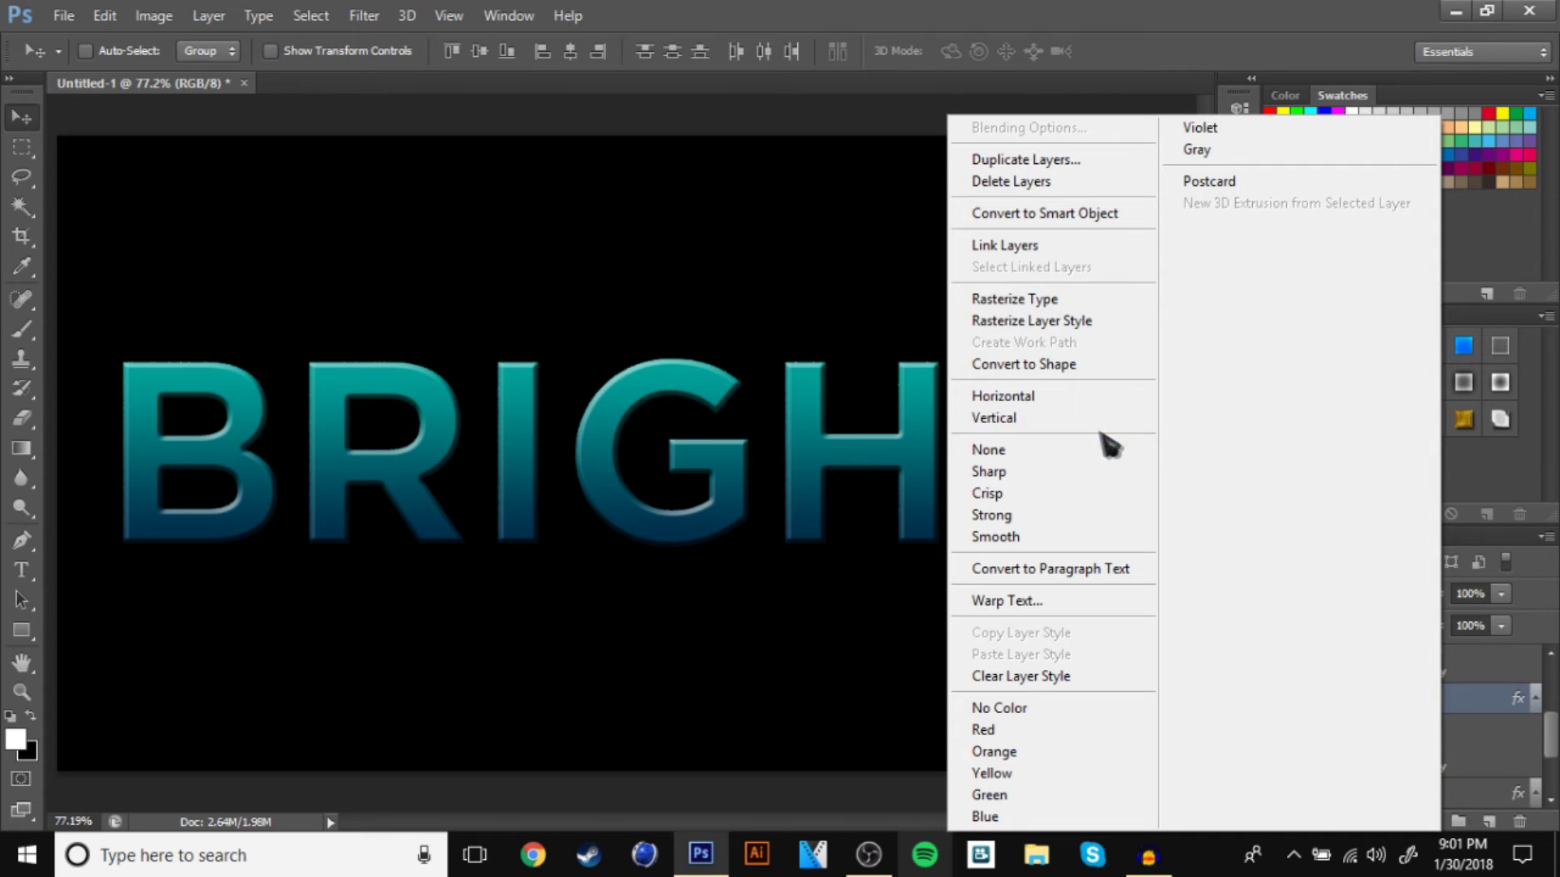
click(1093, 321)
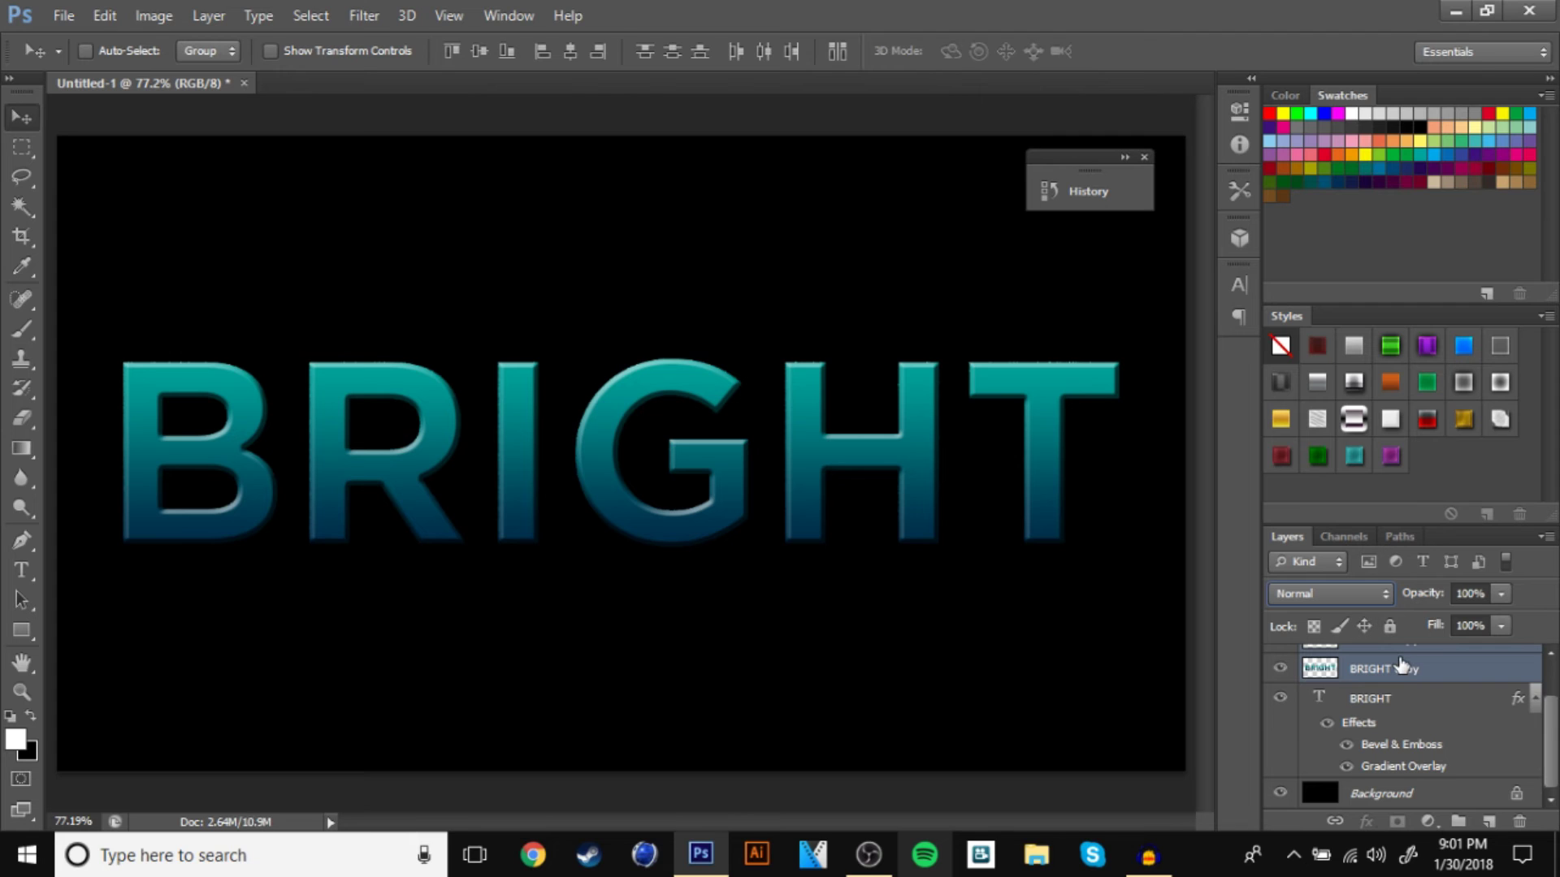
right_click(1409, 665)
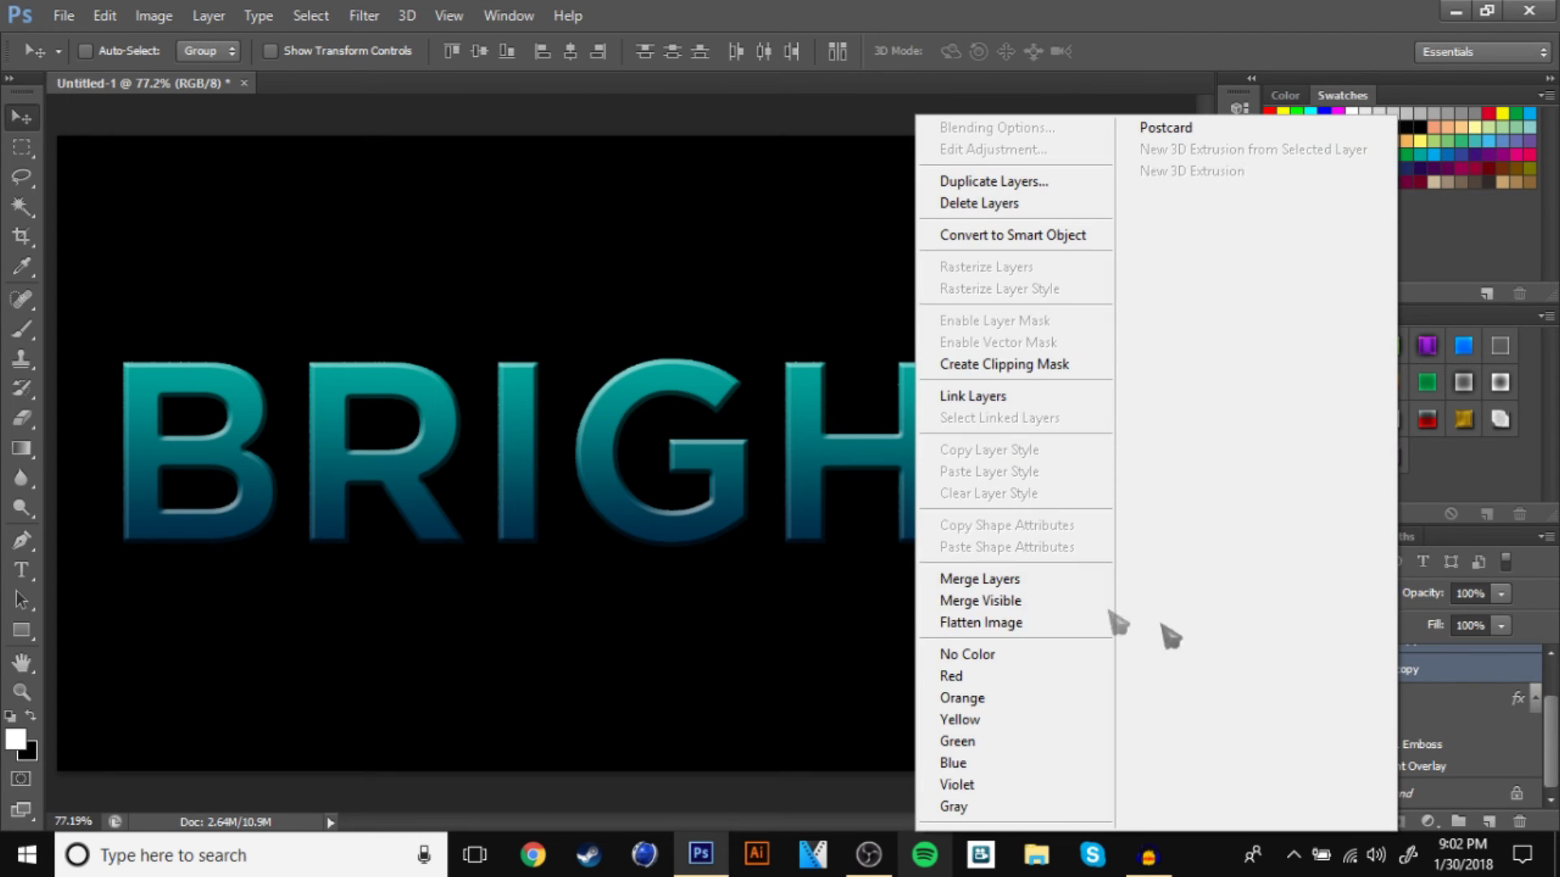
click(1004, 578)
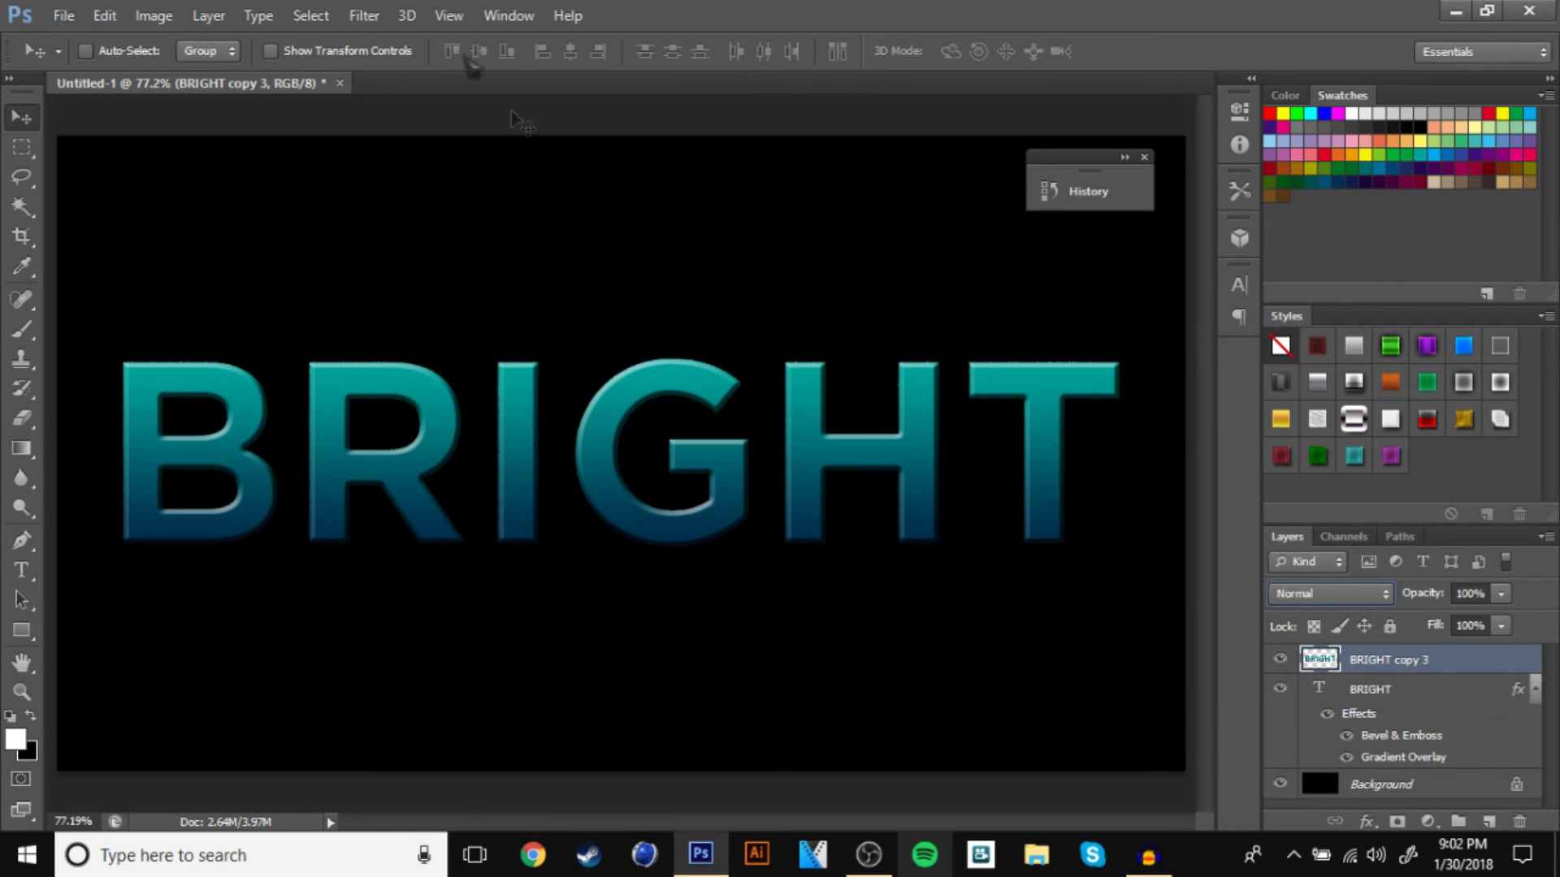
click(364, 15)
Apply a Radial Blur to BRIGHT copy 3 with Zoom method, Best quality, Amount 100
mouse_move(428, 158)
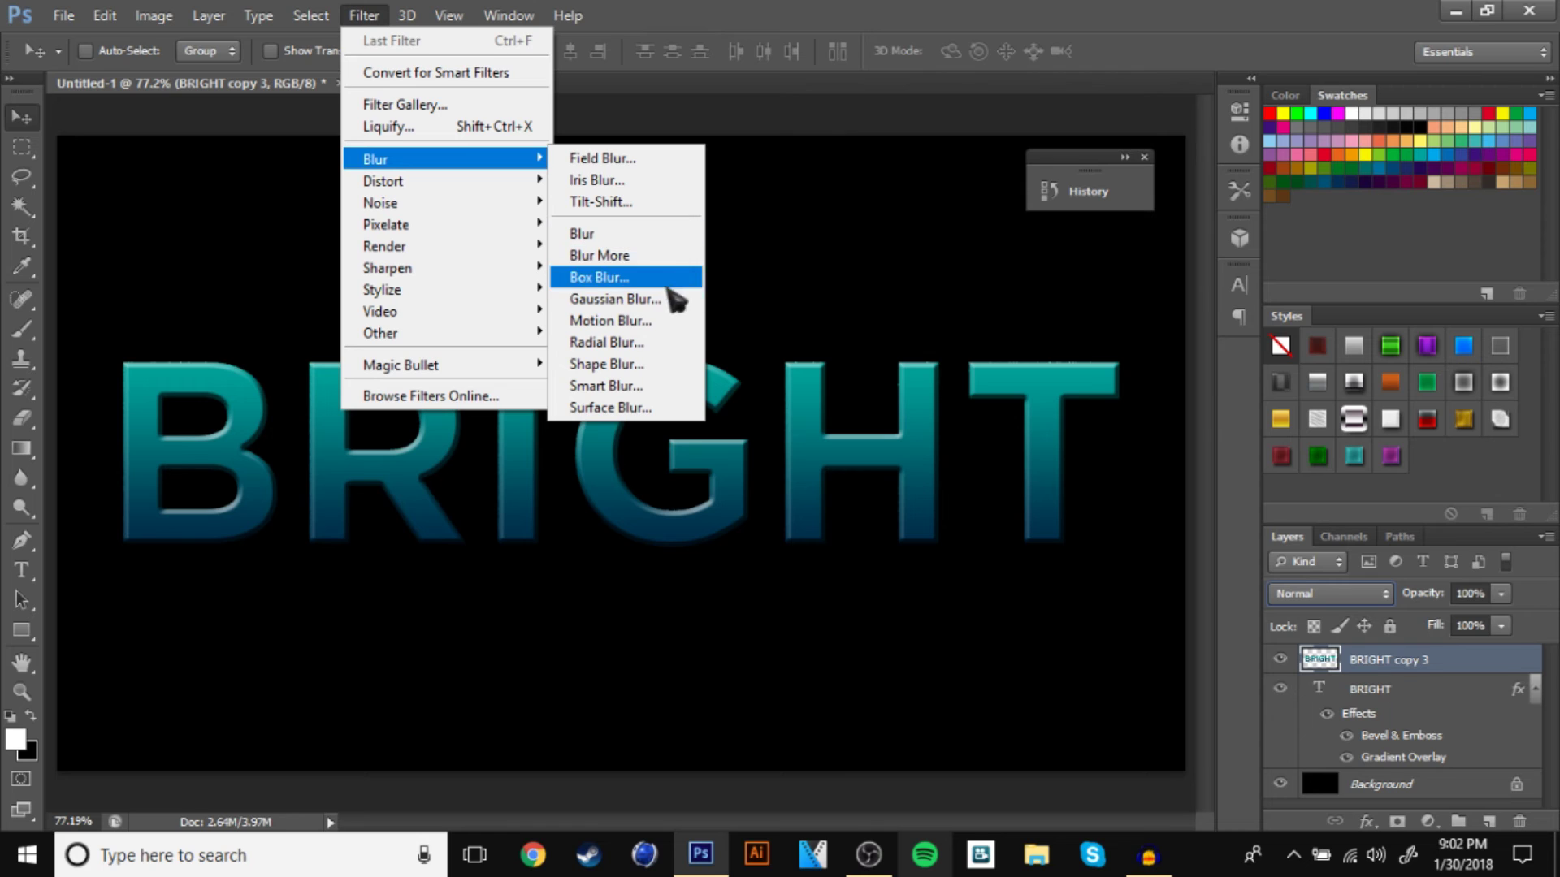
click(627, 342)
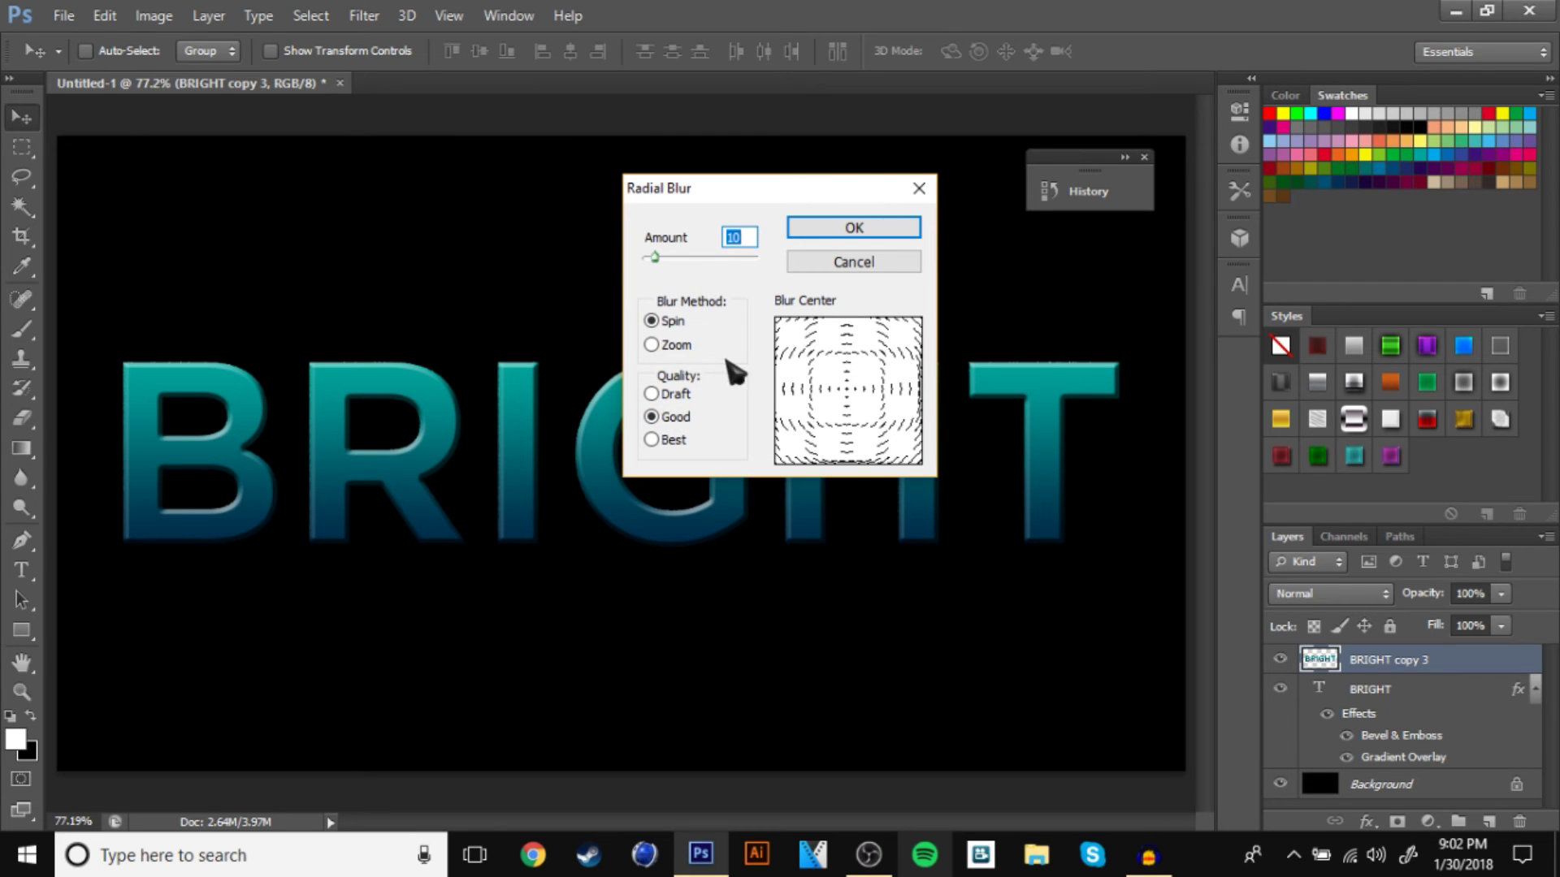
click(674, 346)
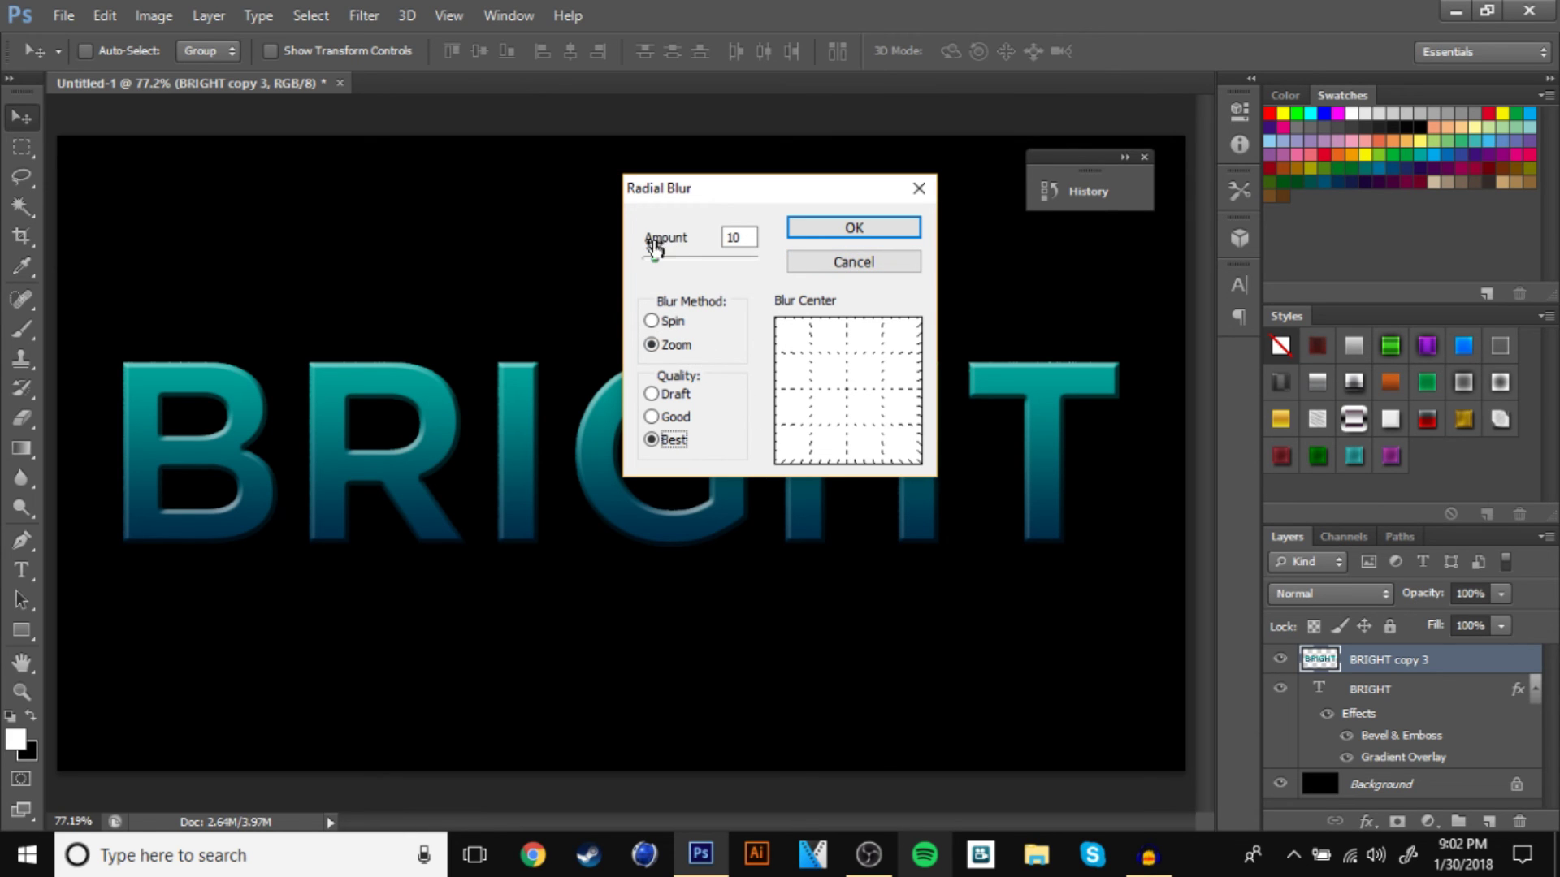
drag(655, 257, 779, 265)
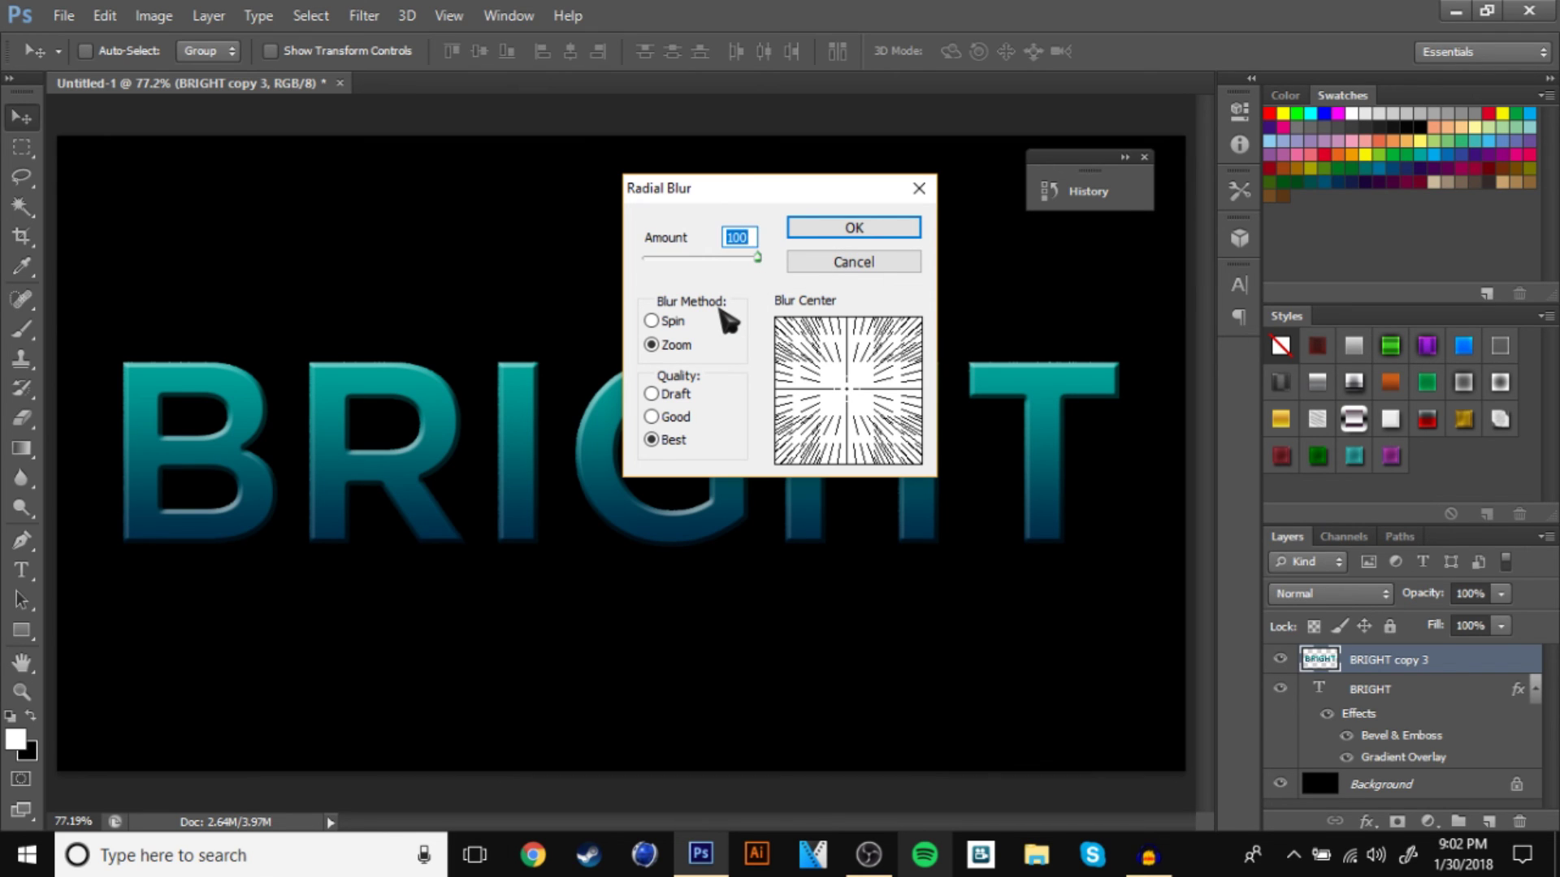
click(887, 231)
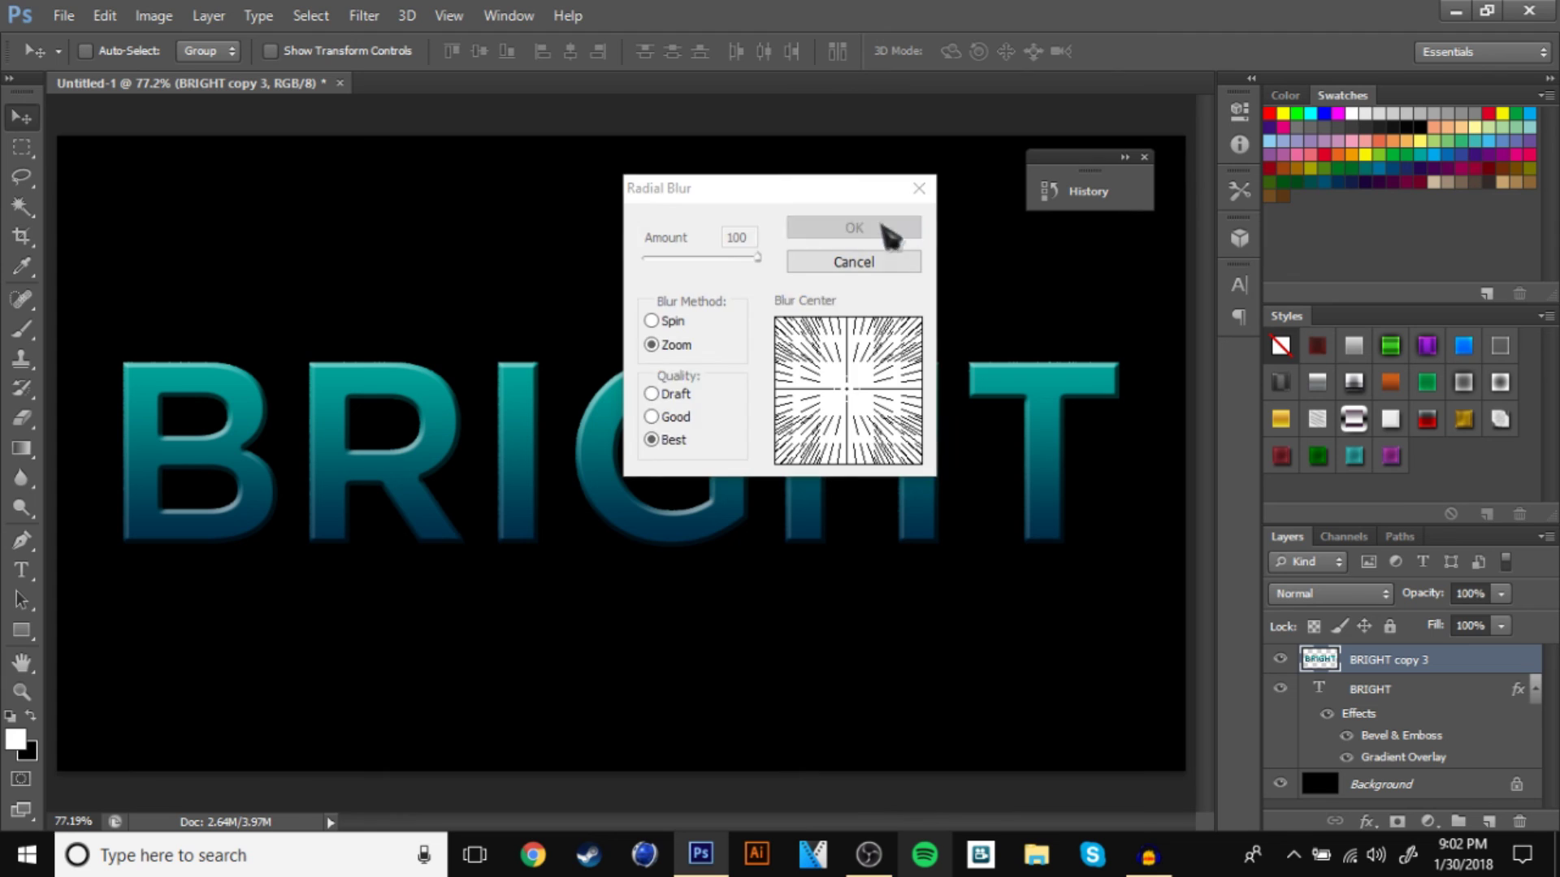
Set BRIGHT copy 3's blend mode to Linear Dodge (Add) for glowing cyan streaks
click(1371, 602)
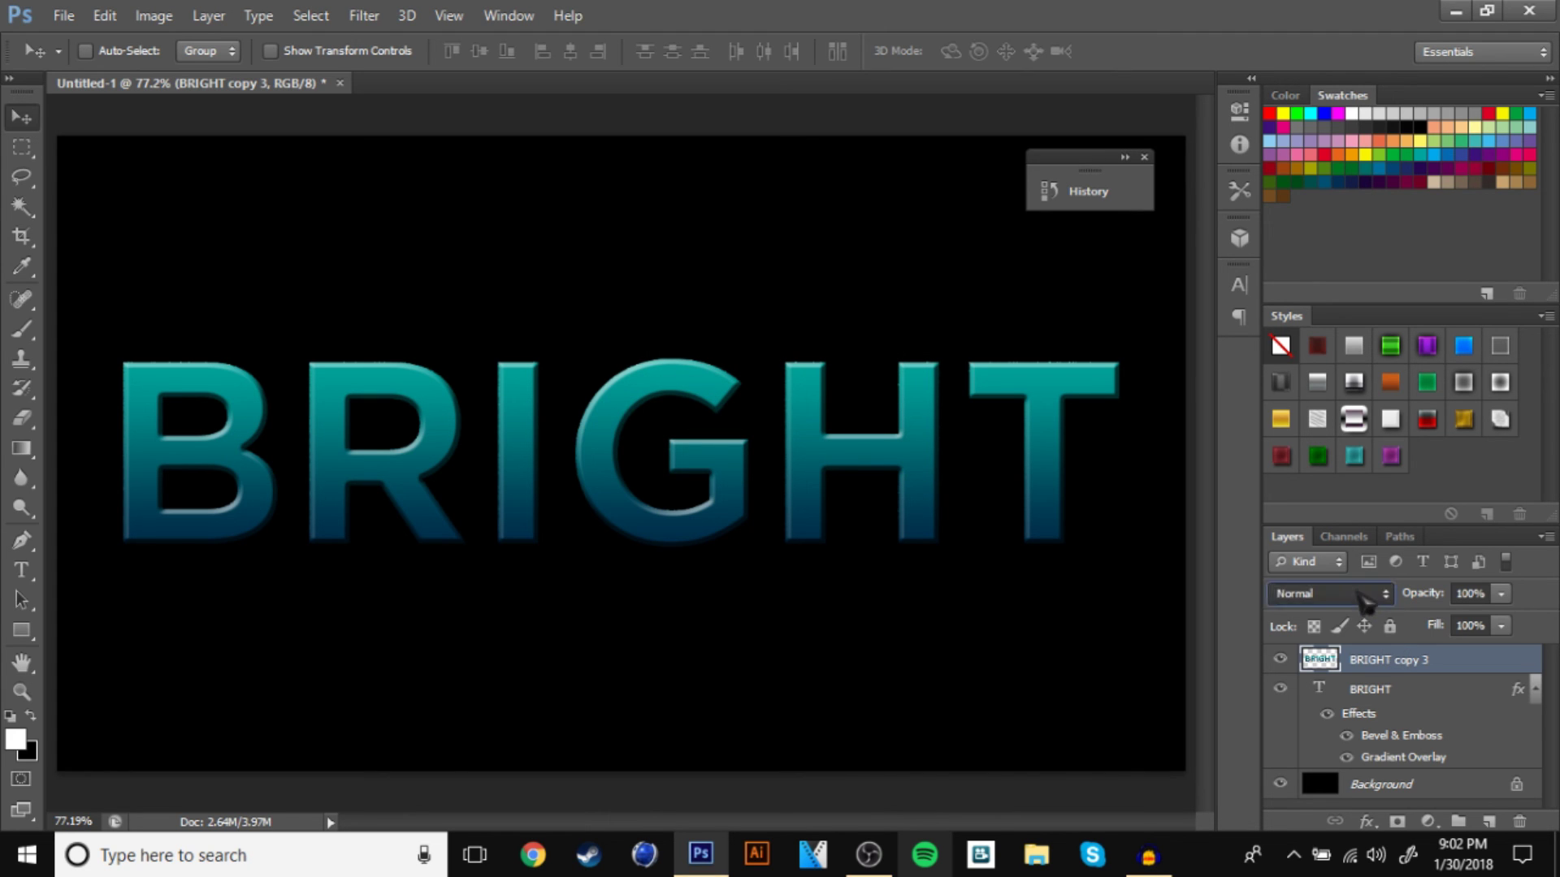
click(1365, 601)
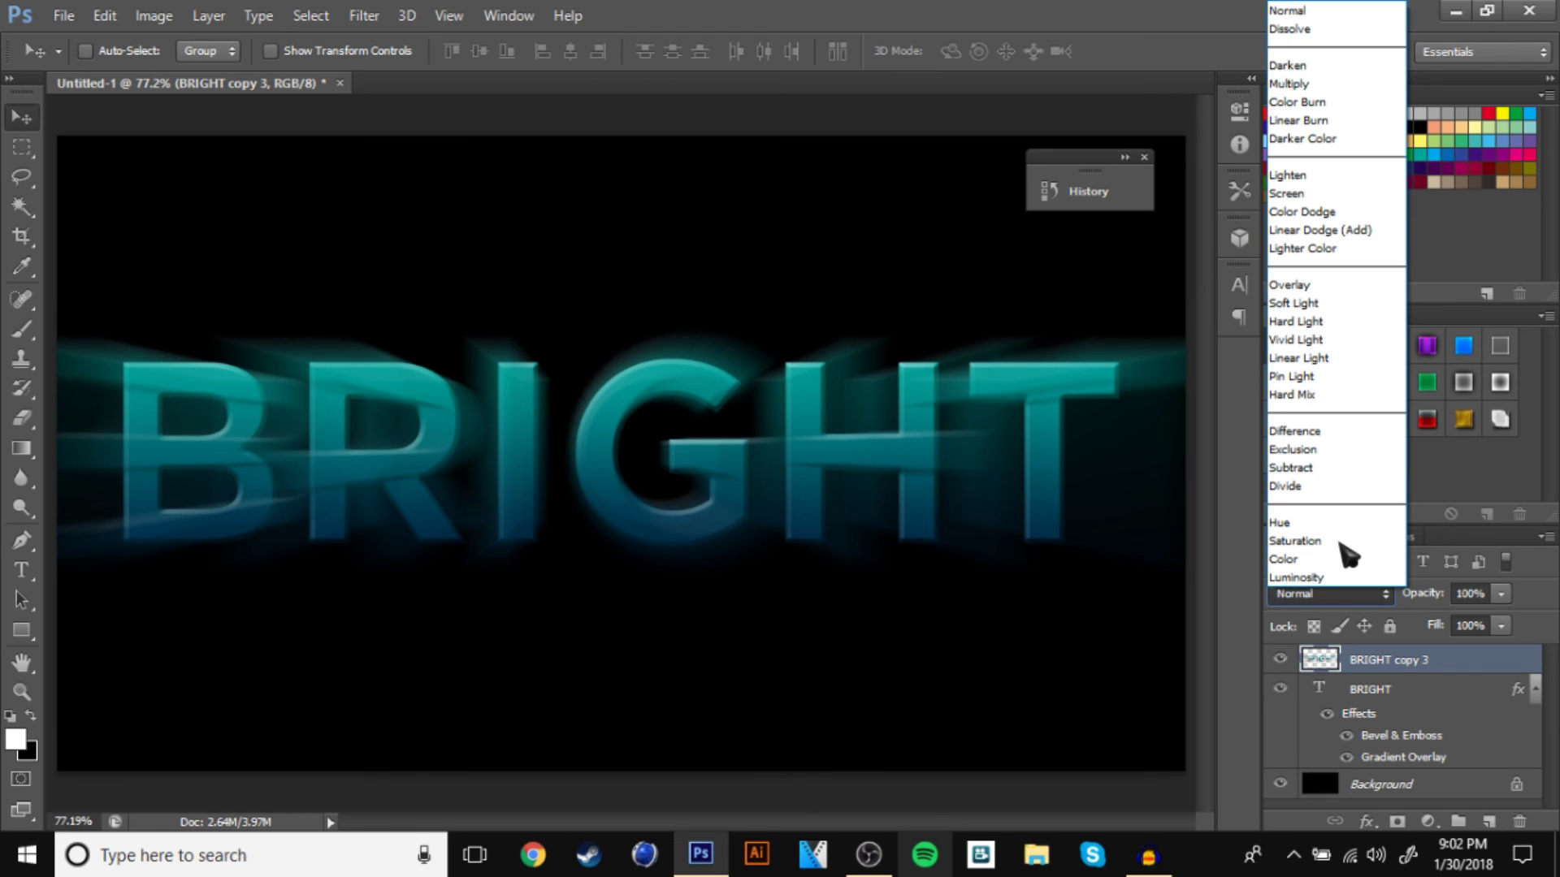
click(1334, 232)
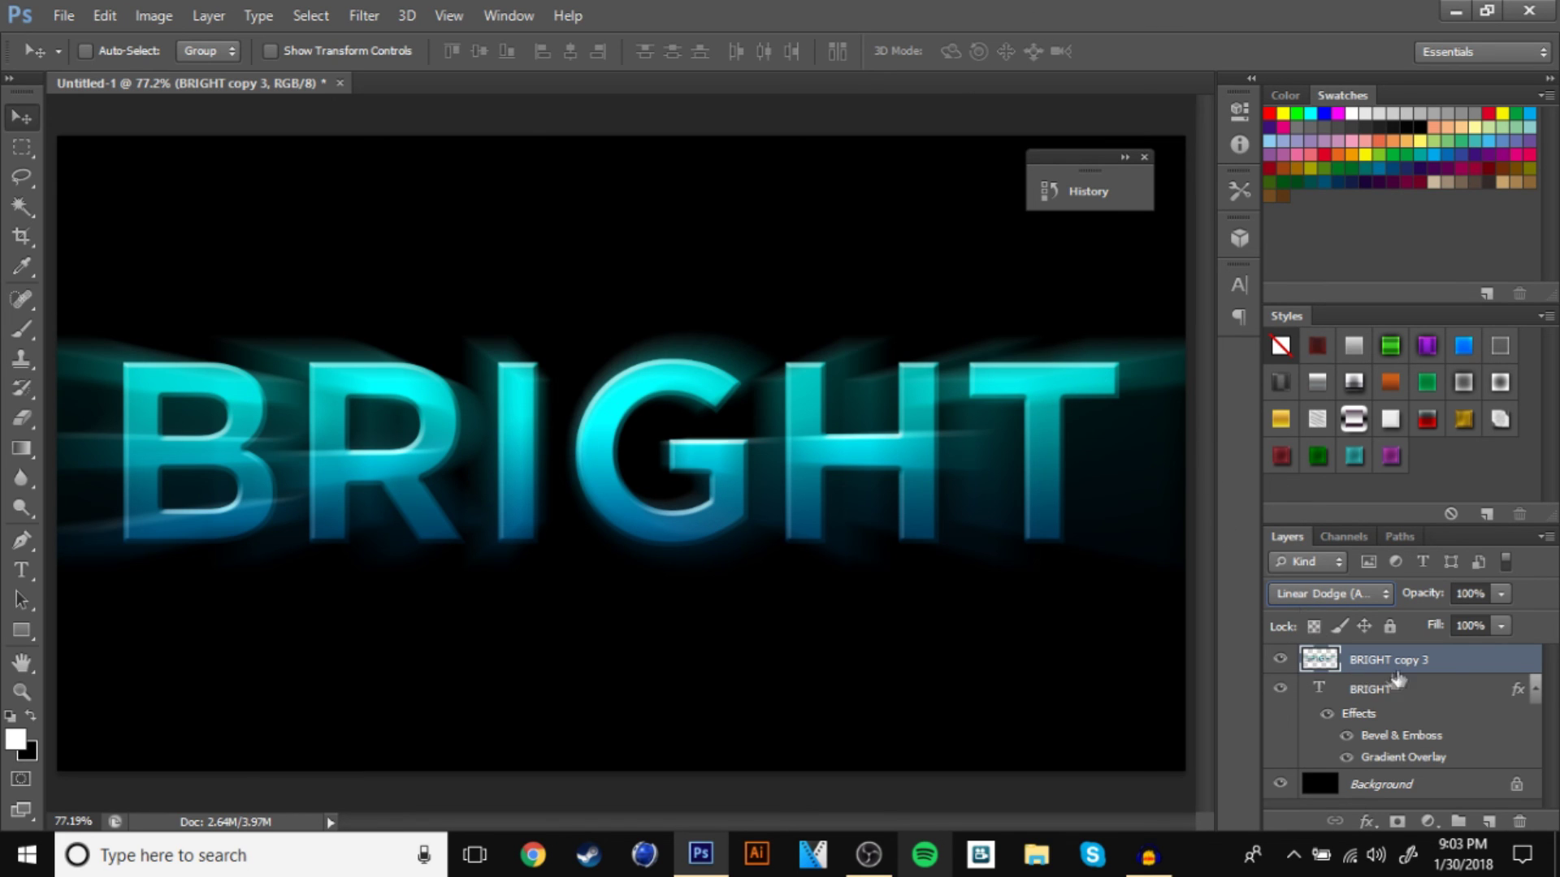
mouse_move(1393, 662)
mouse_down()
mouse_move(1371, 773)
mouse_move(1393, 656)
mouse_up()
Merge the BRIGHT text layer and the glowing BRIGHT copy 3 into one layer
shift+click(1397, 692)
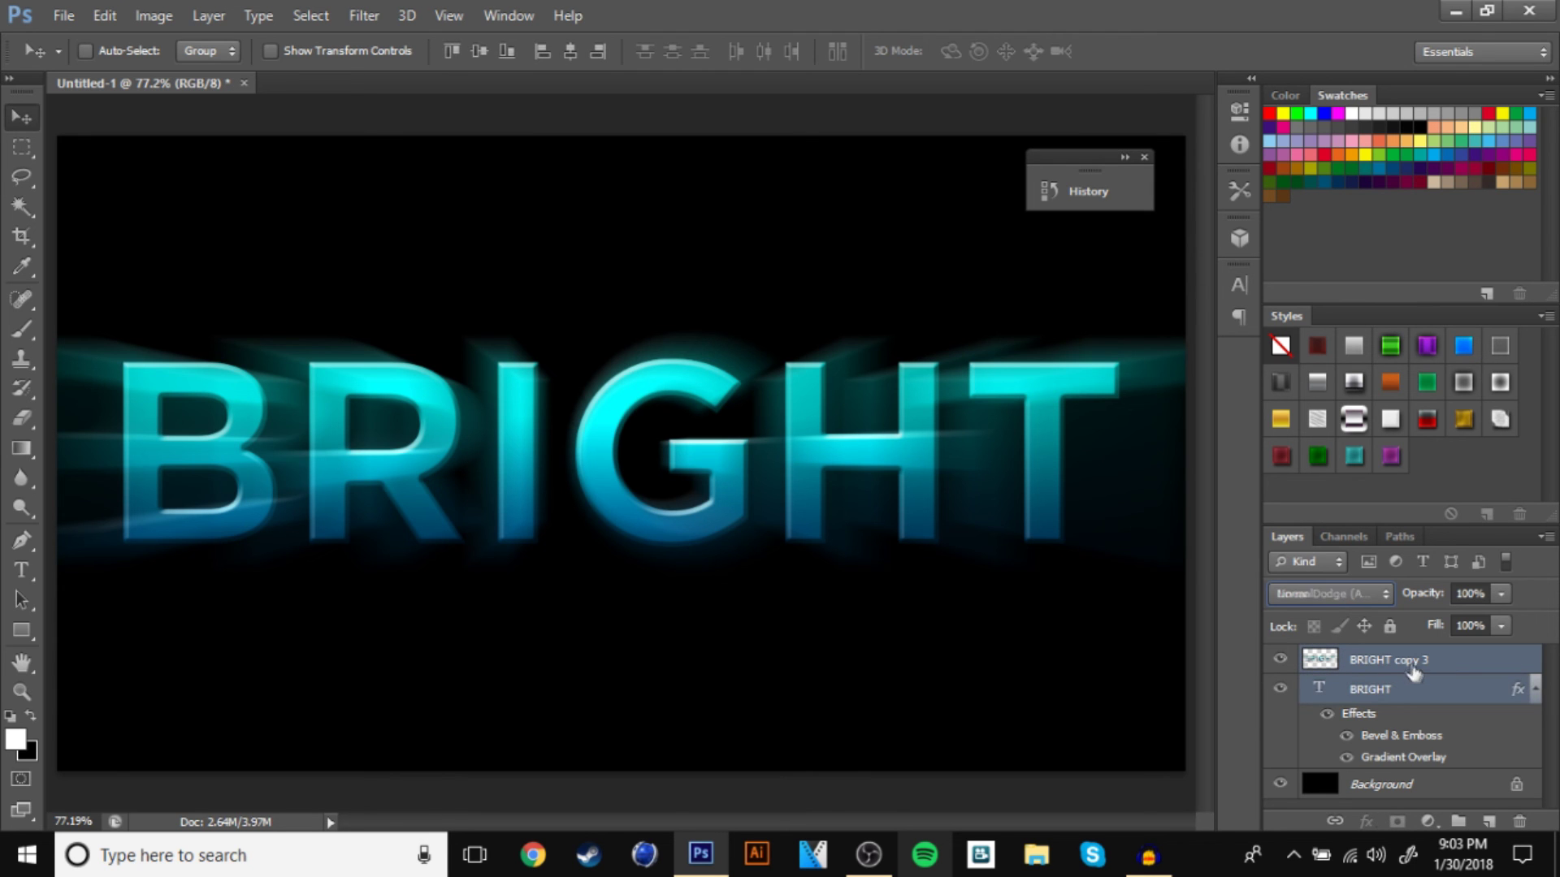
key(ctrl+e)
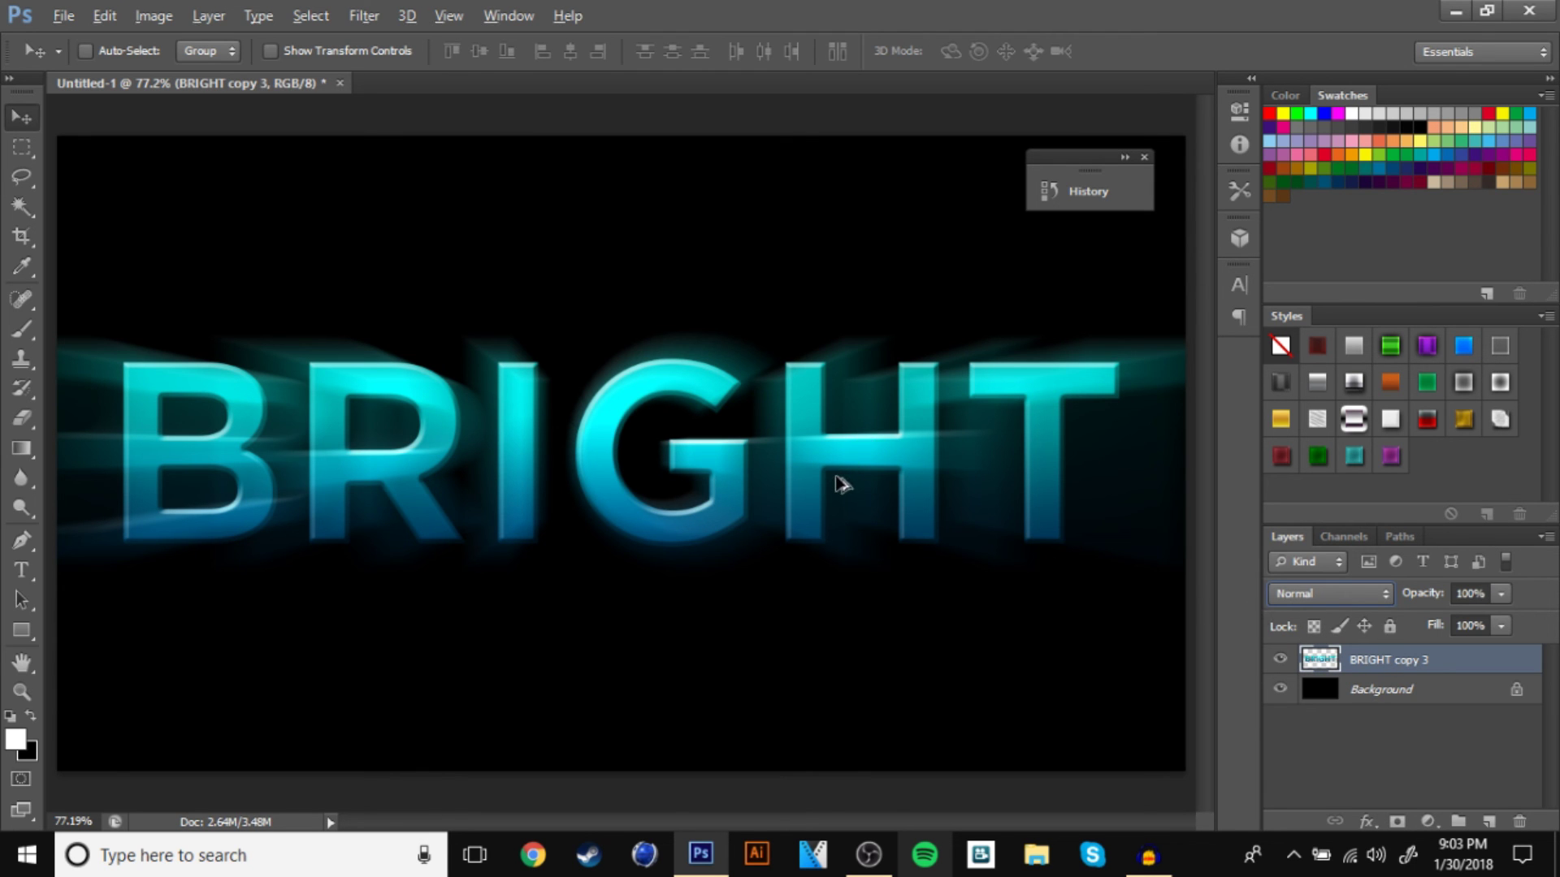